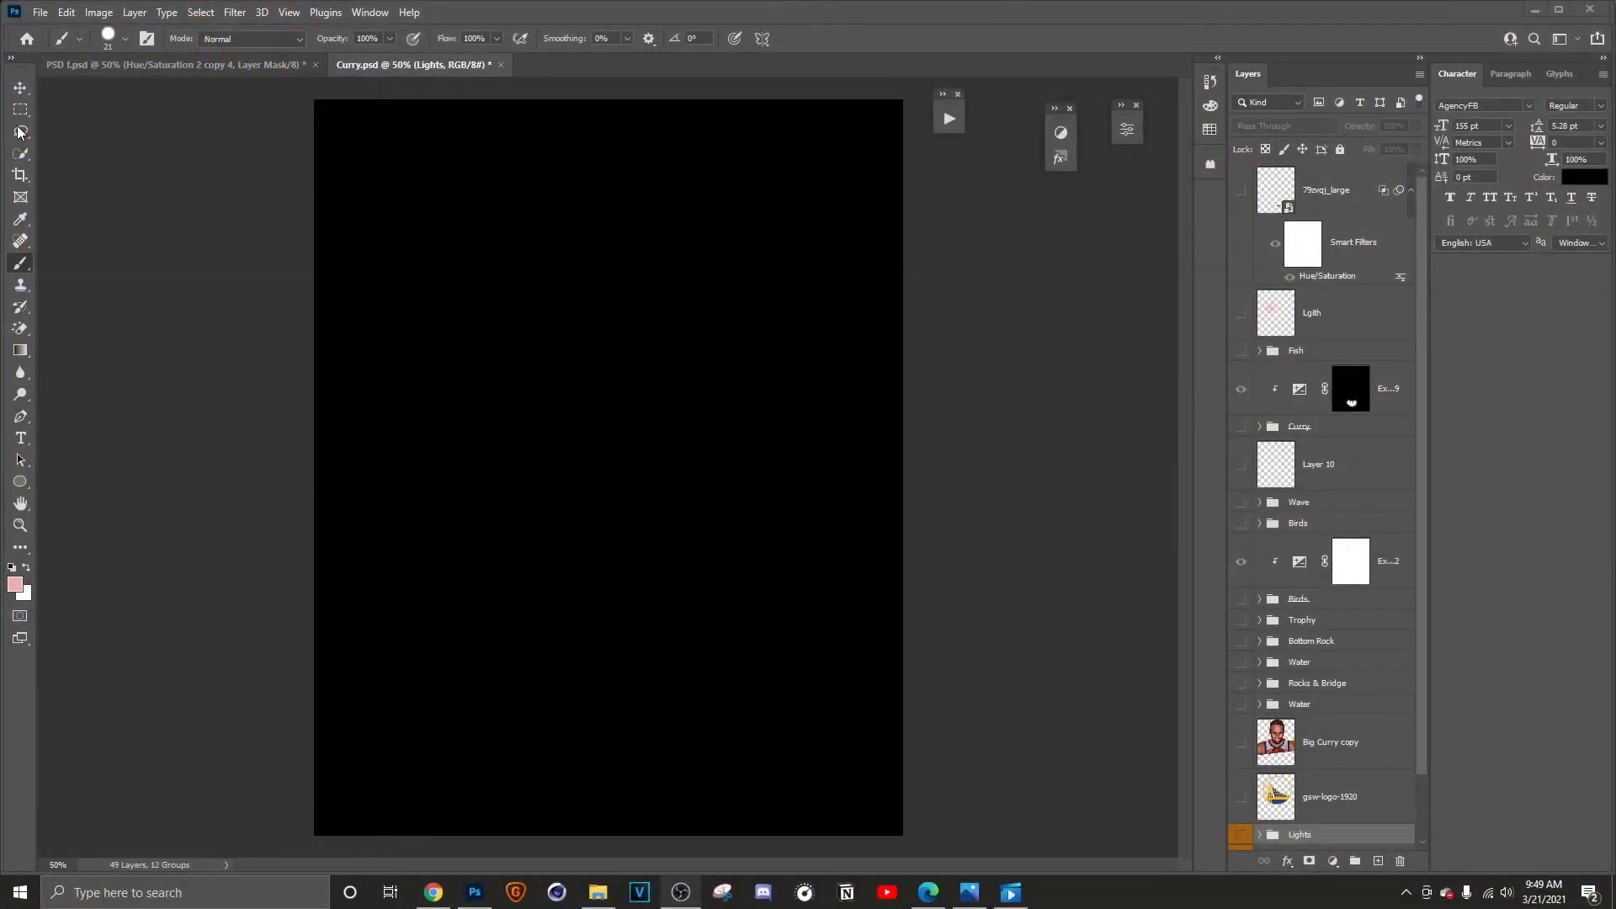
Step: Check the poster's image dimensions in Image Size and close it unchanged
click(66, 12)
mouse_move(100, 13)
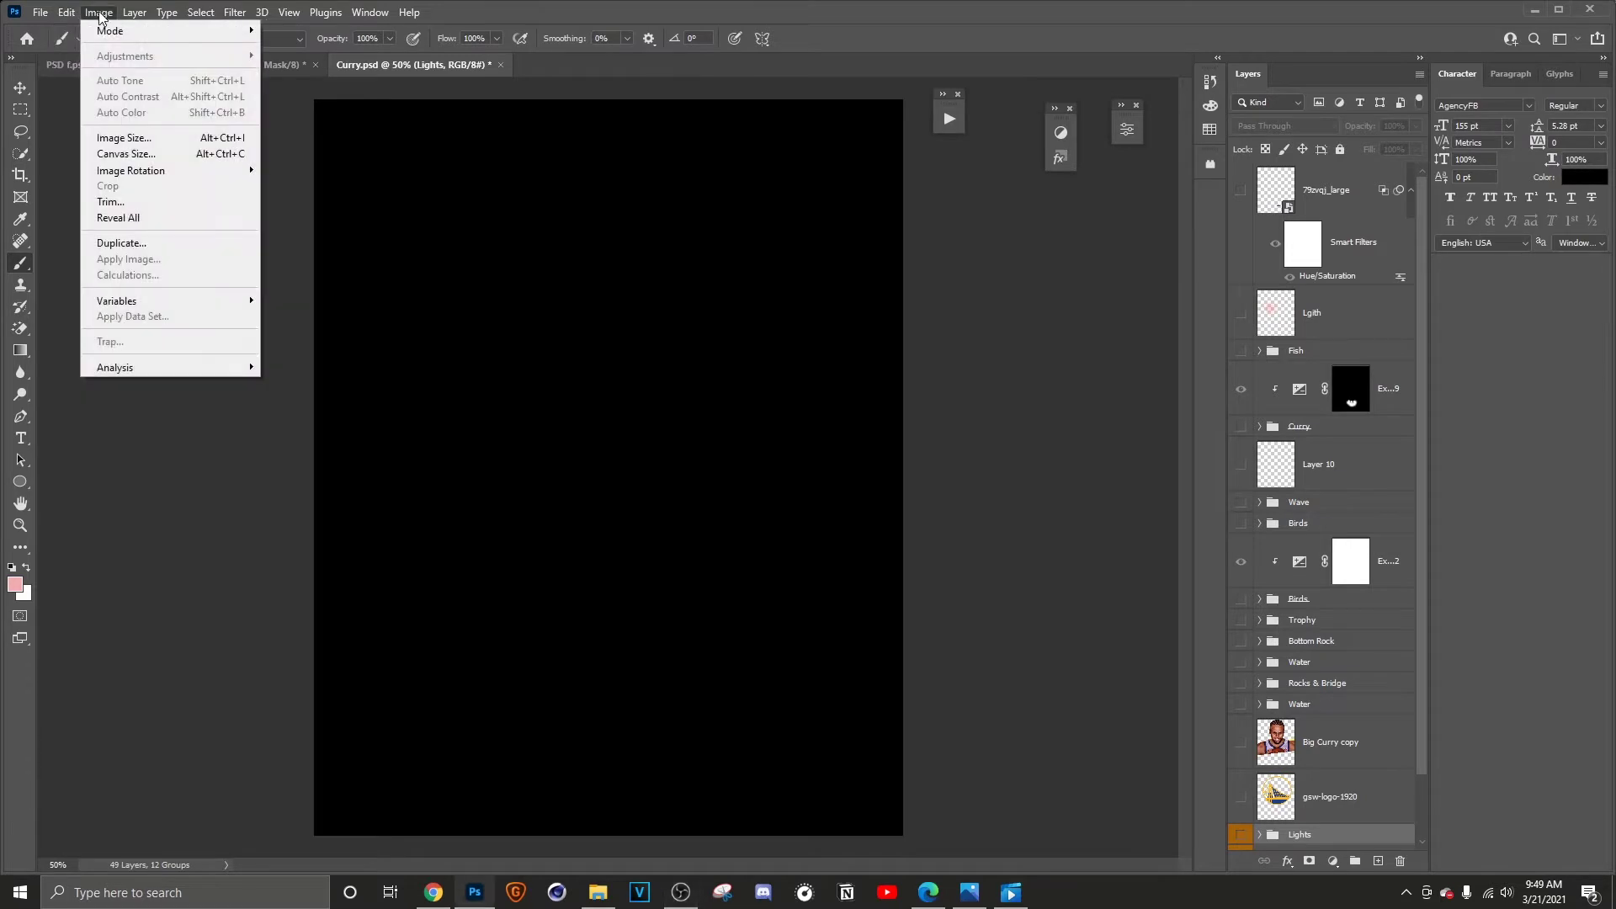
click(124, 138)
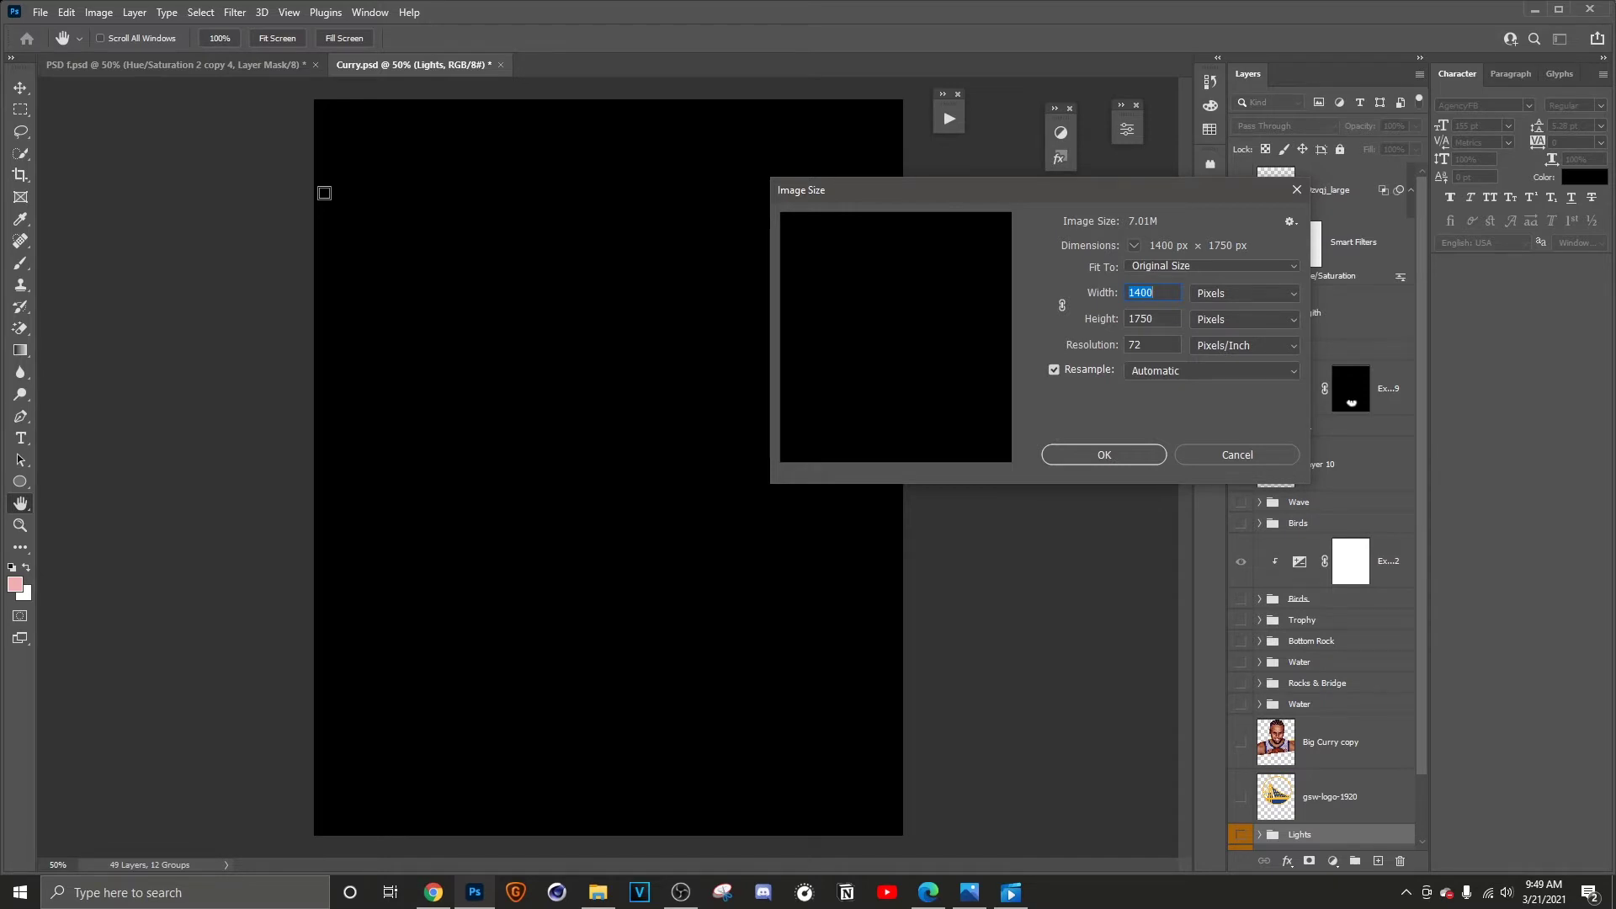
click(1221, 453)
scroll(1302, 721, down, 1)
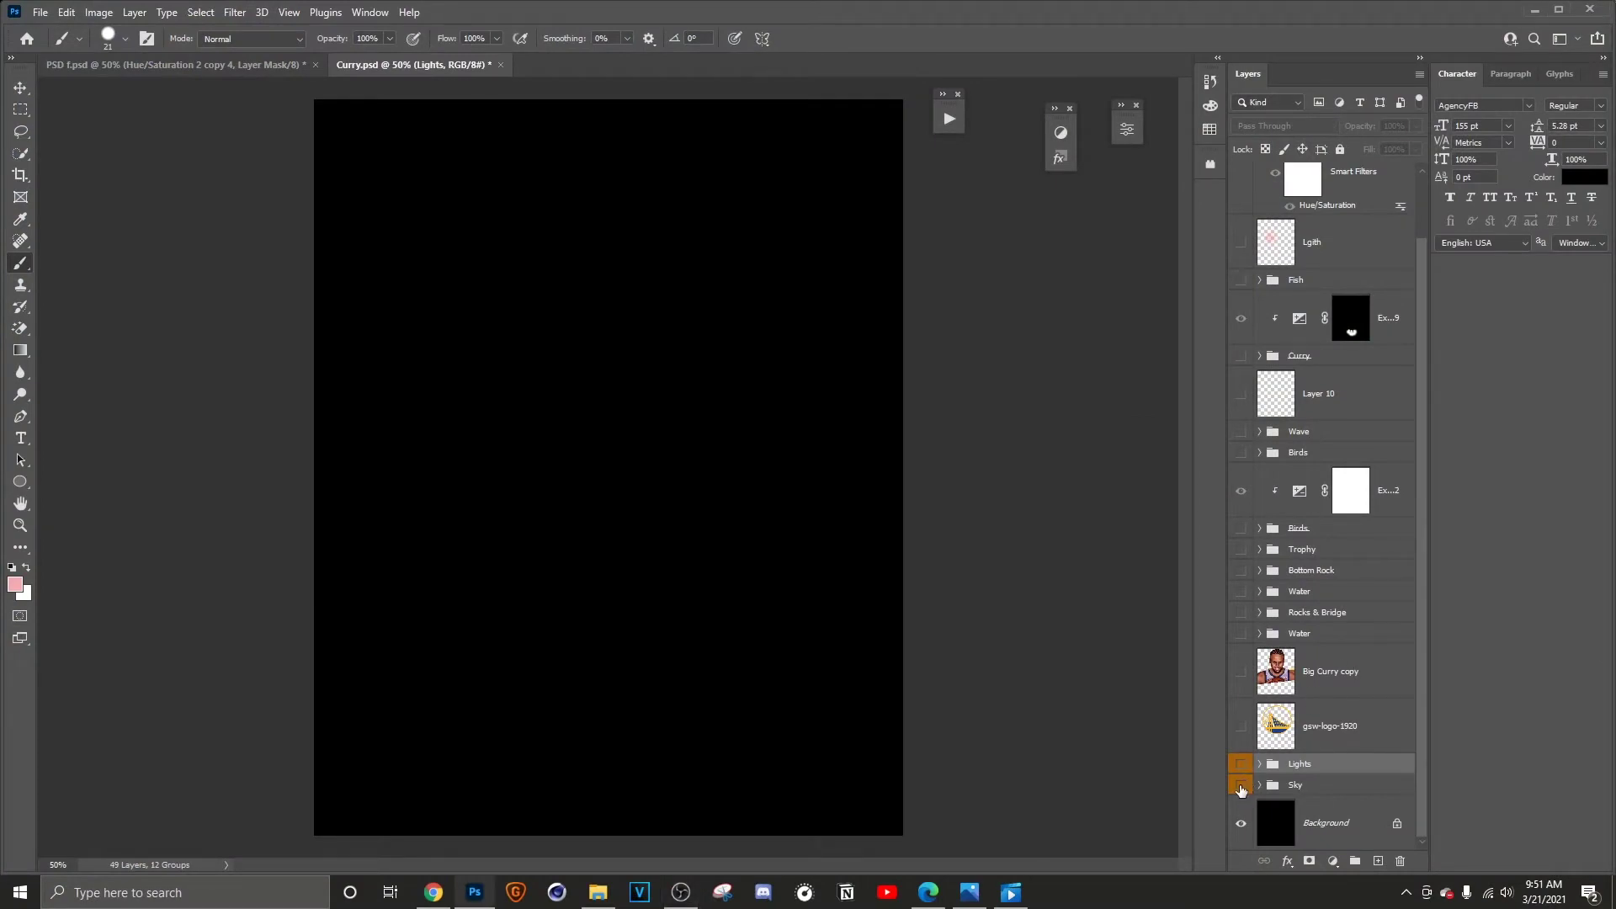
Step: Show the Sky and Lights groups, the gsw-logo-1920 bridge logo and the Big Curry copy portrait
click(1241, 785)
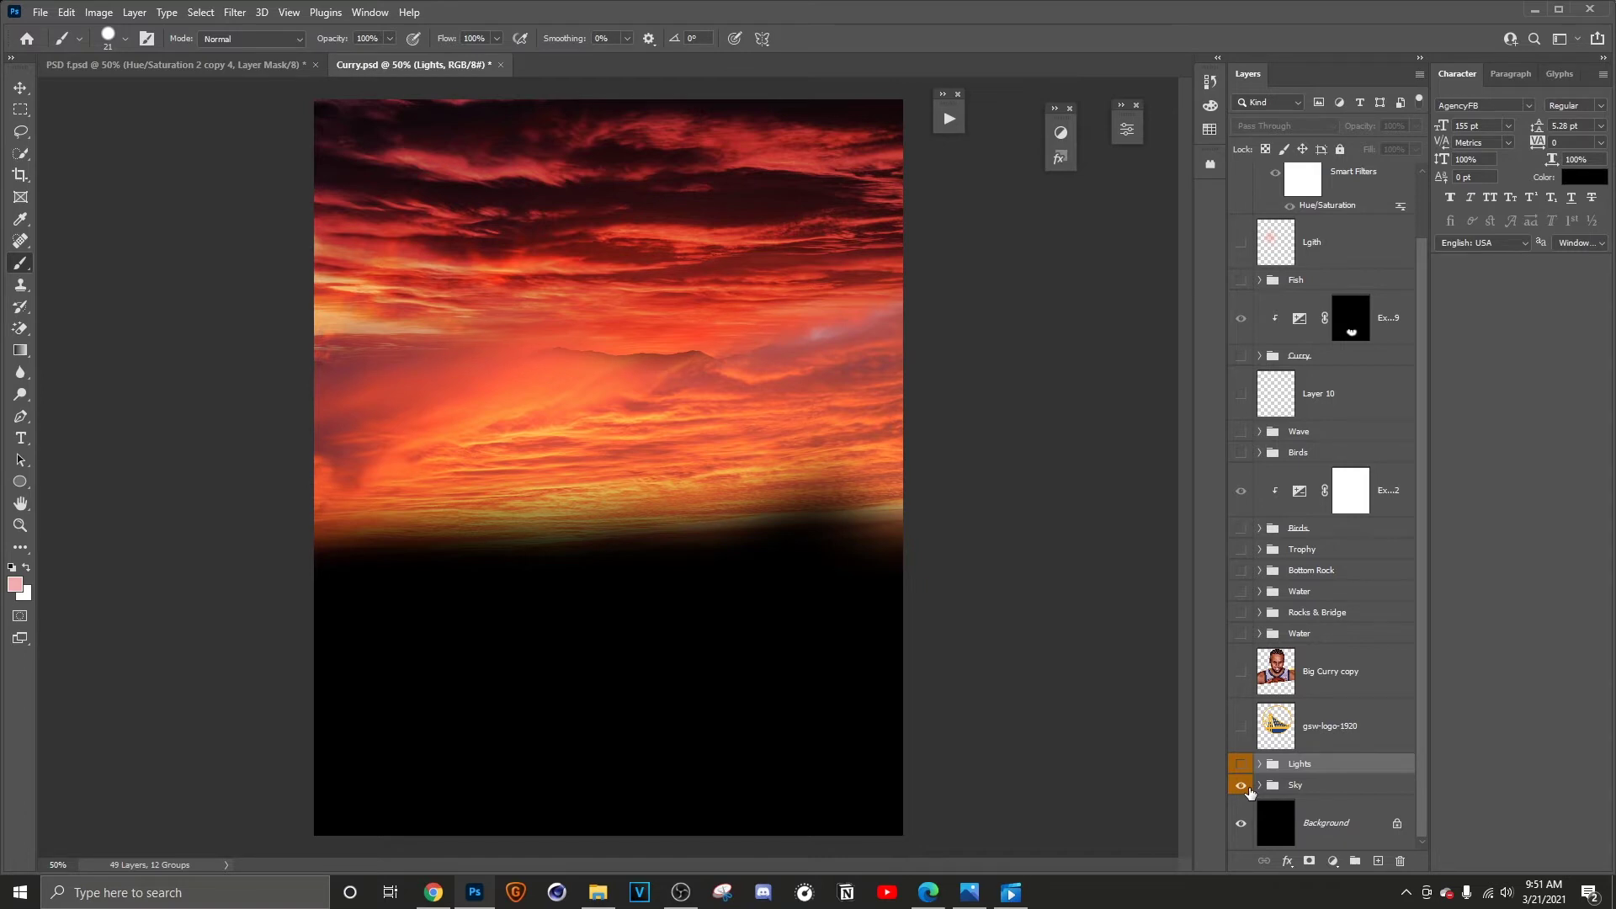
click(1239, 766)
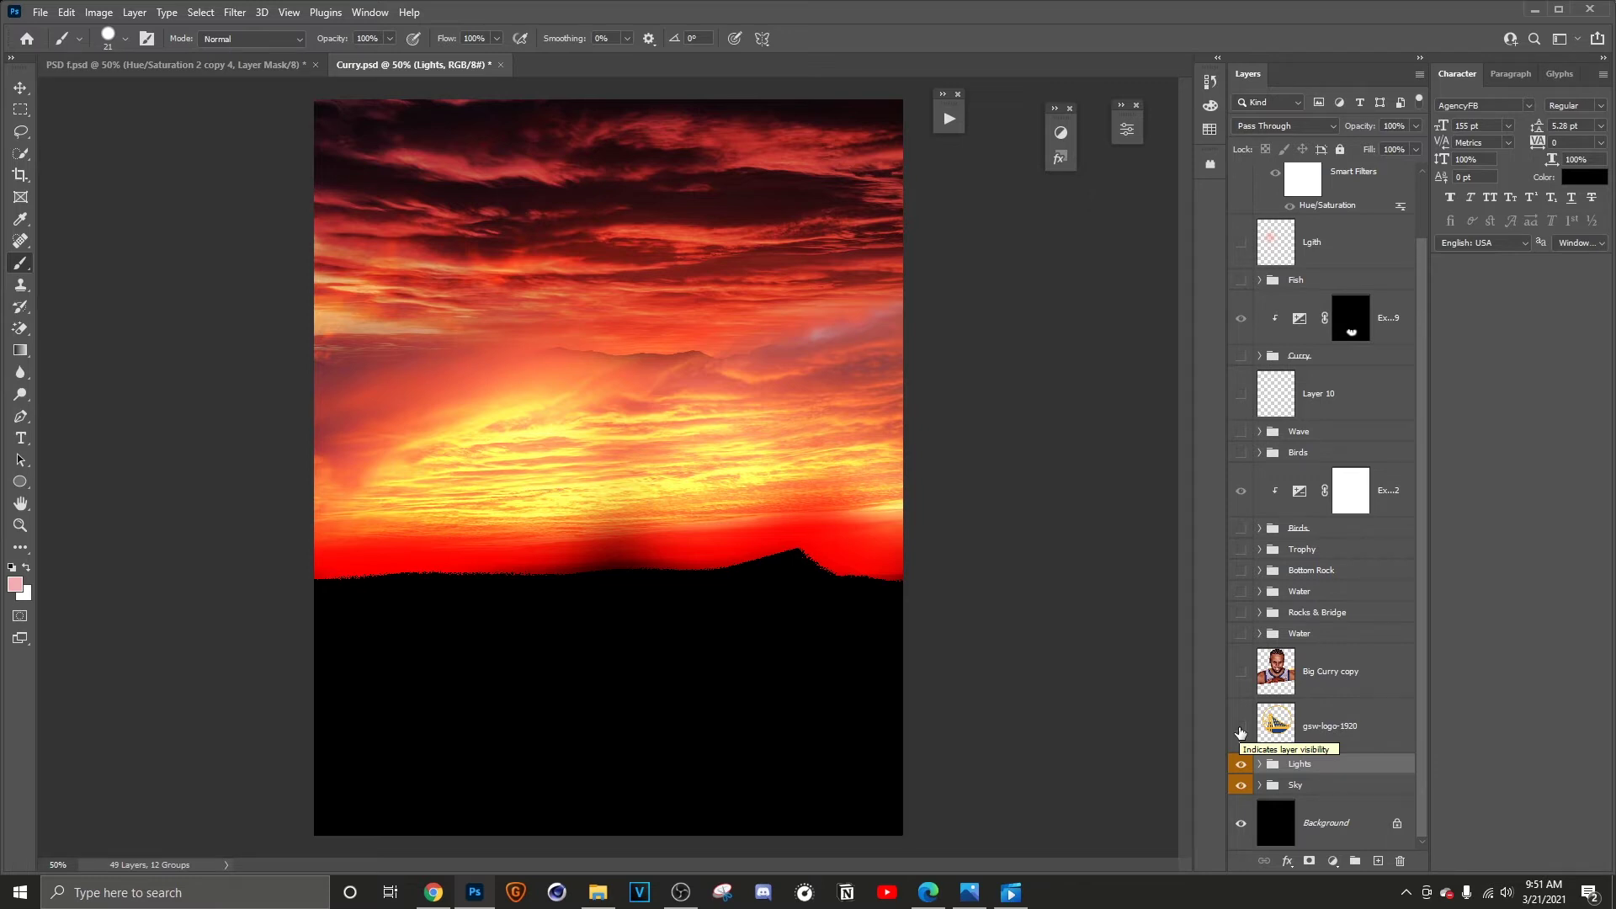
click(1240, 728)
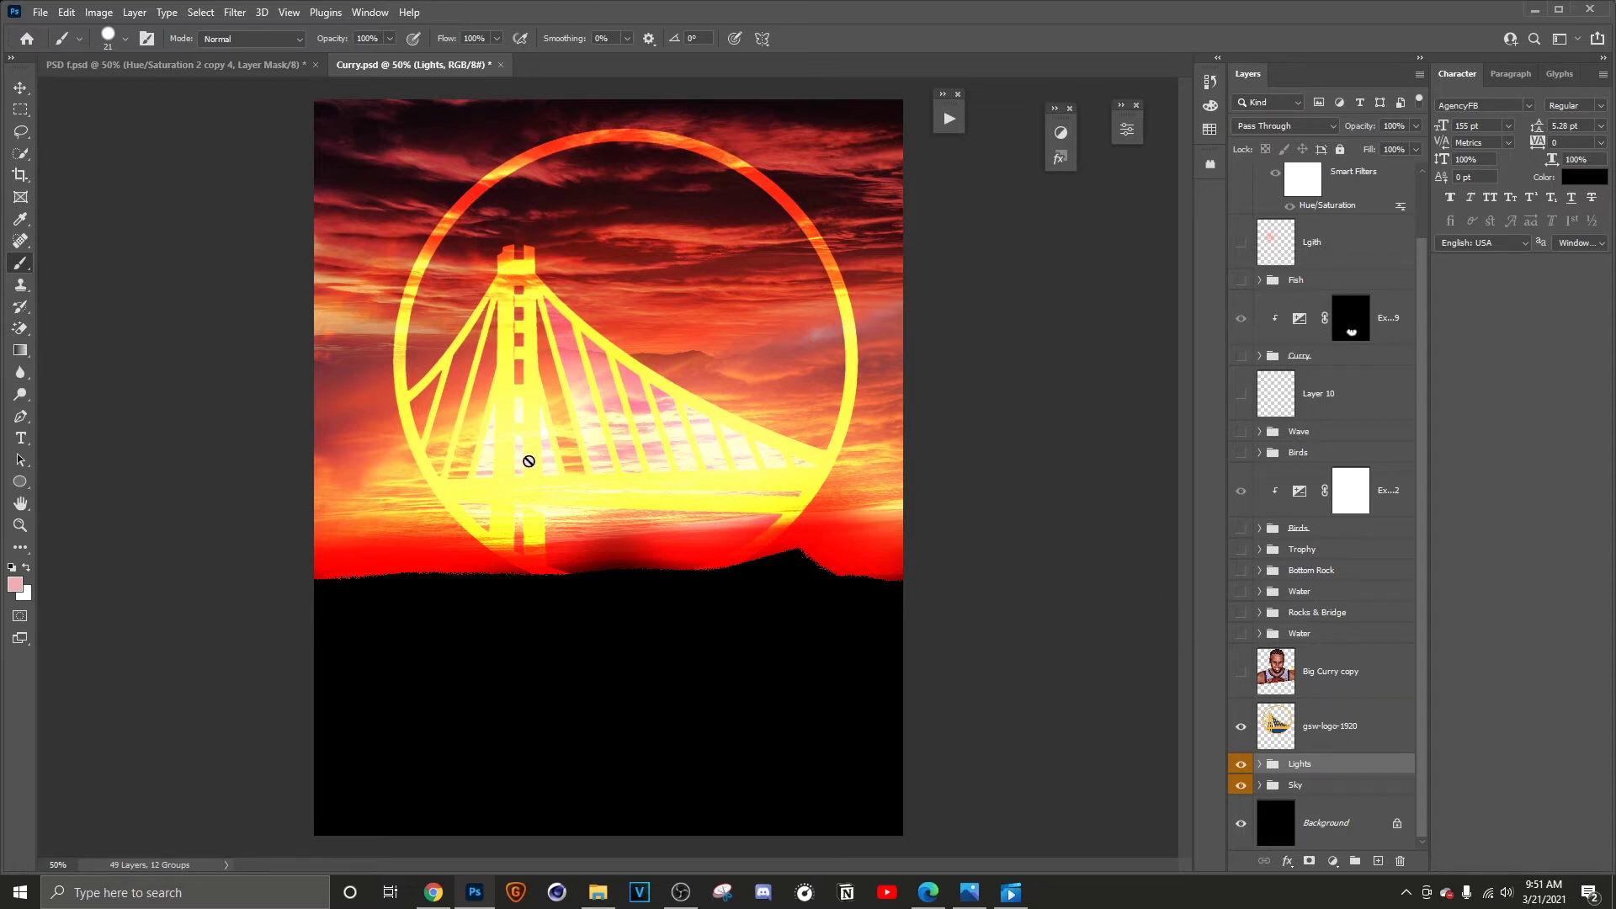
scroll(610, 387, up, 3)
scroll(610, 387, down, 3)
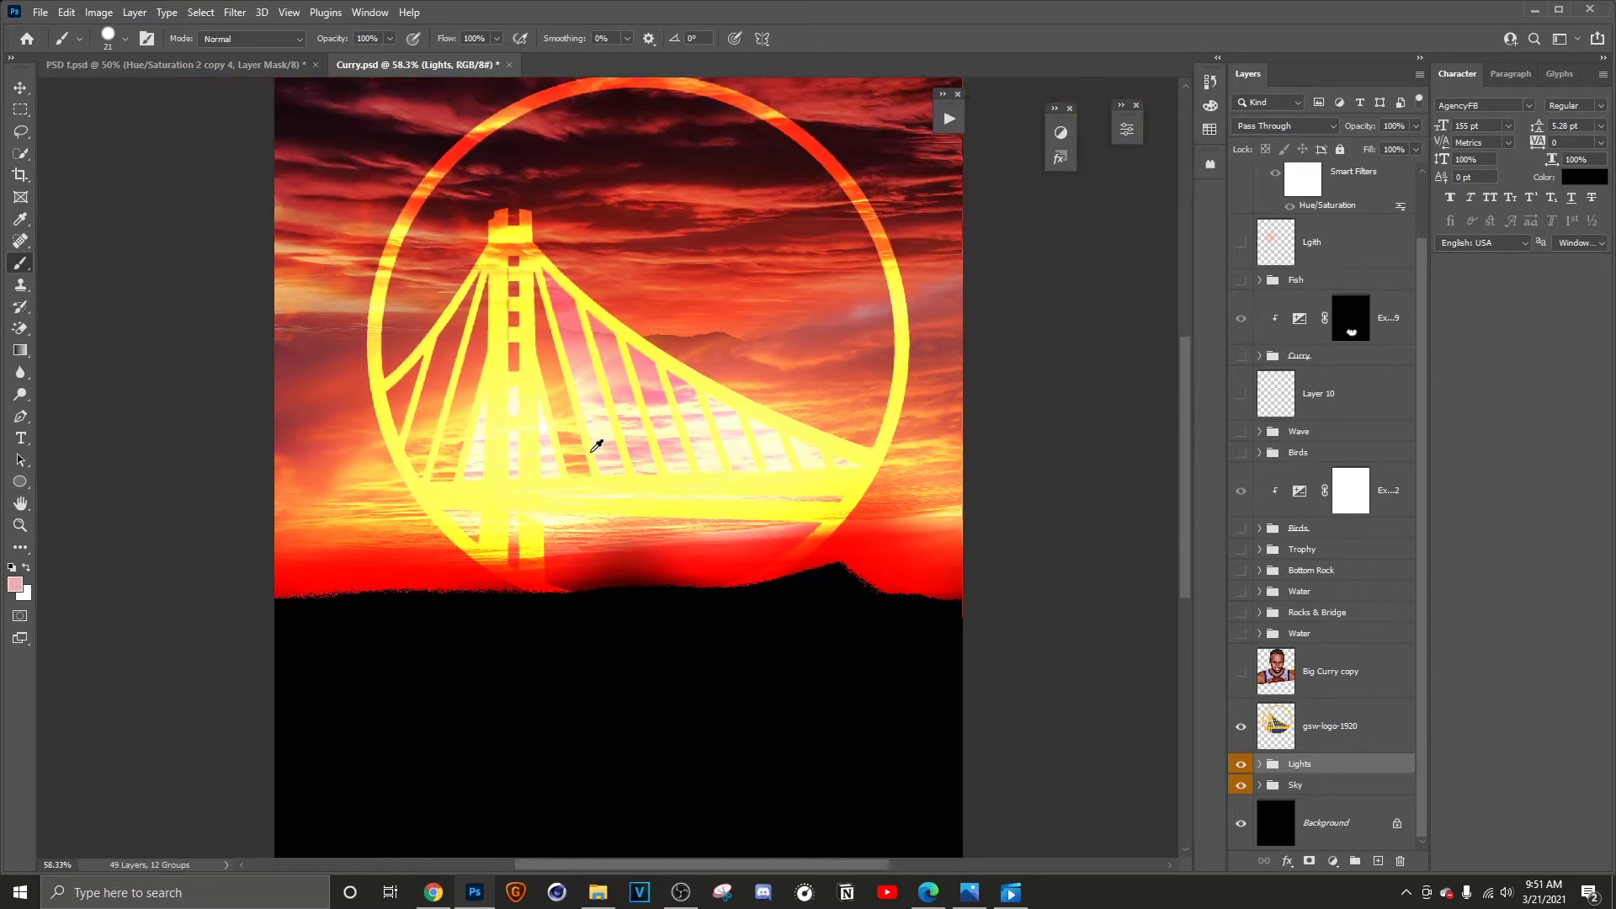
scroll(589, 455, down, 2)
scroll(673, 458, up, 1)
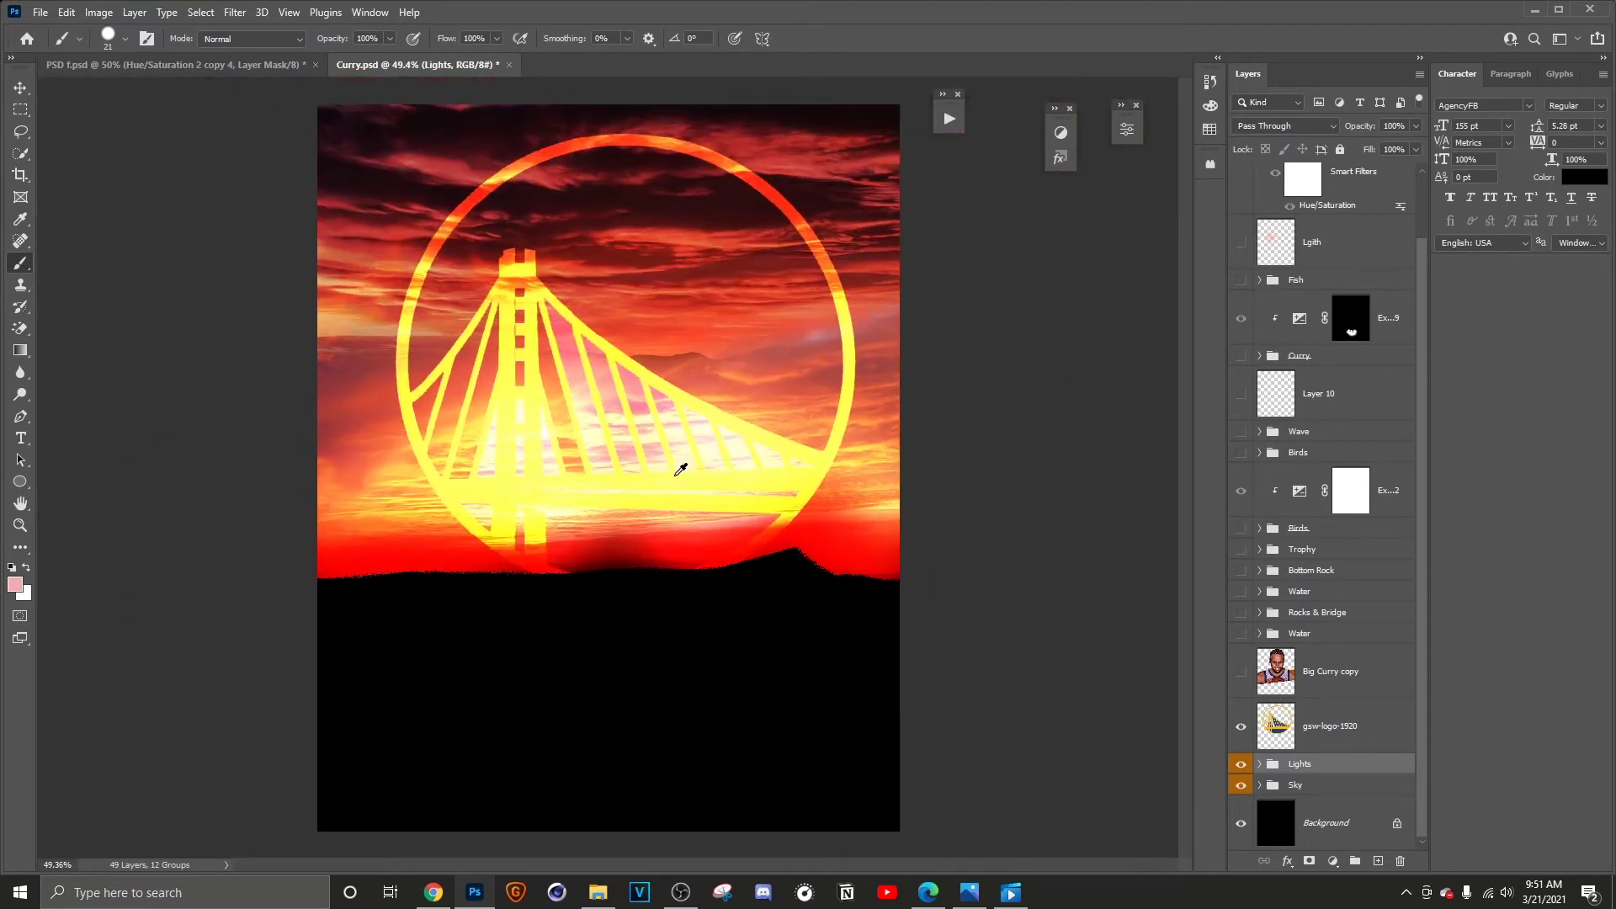
click(1241, 673)
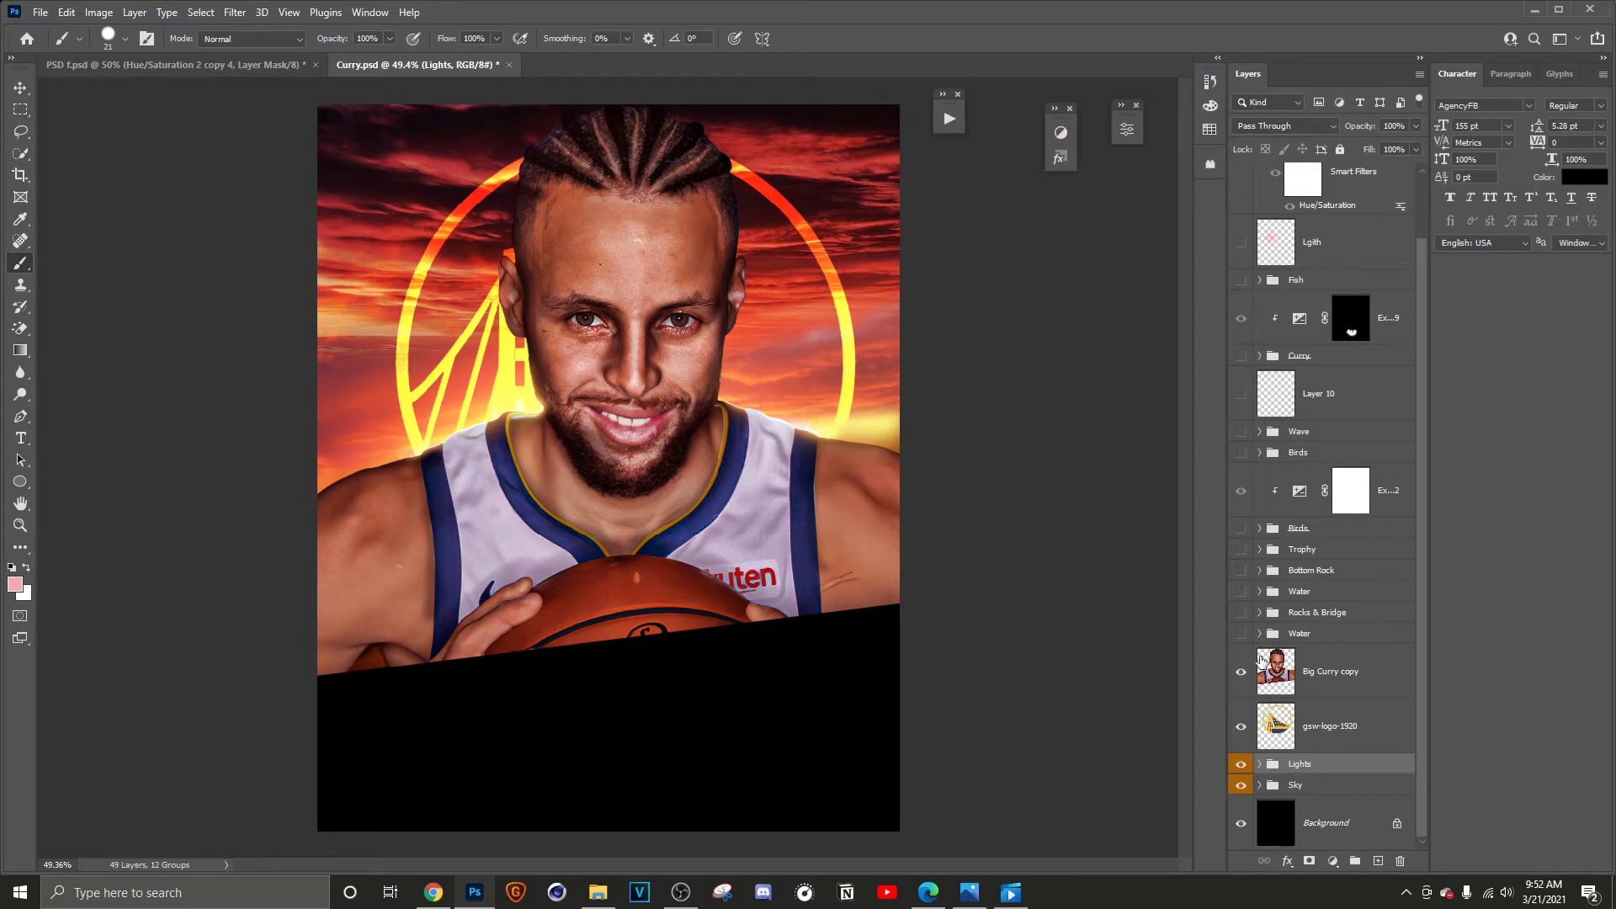
Step: Turn on the Water, Rocks & Bridge, upper Water and Bottom Rock groups
click(1241, 634)
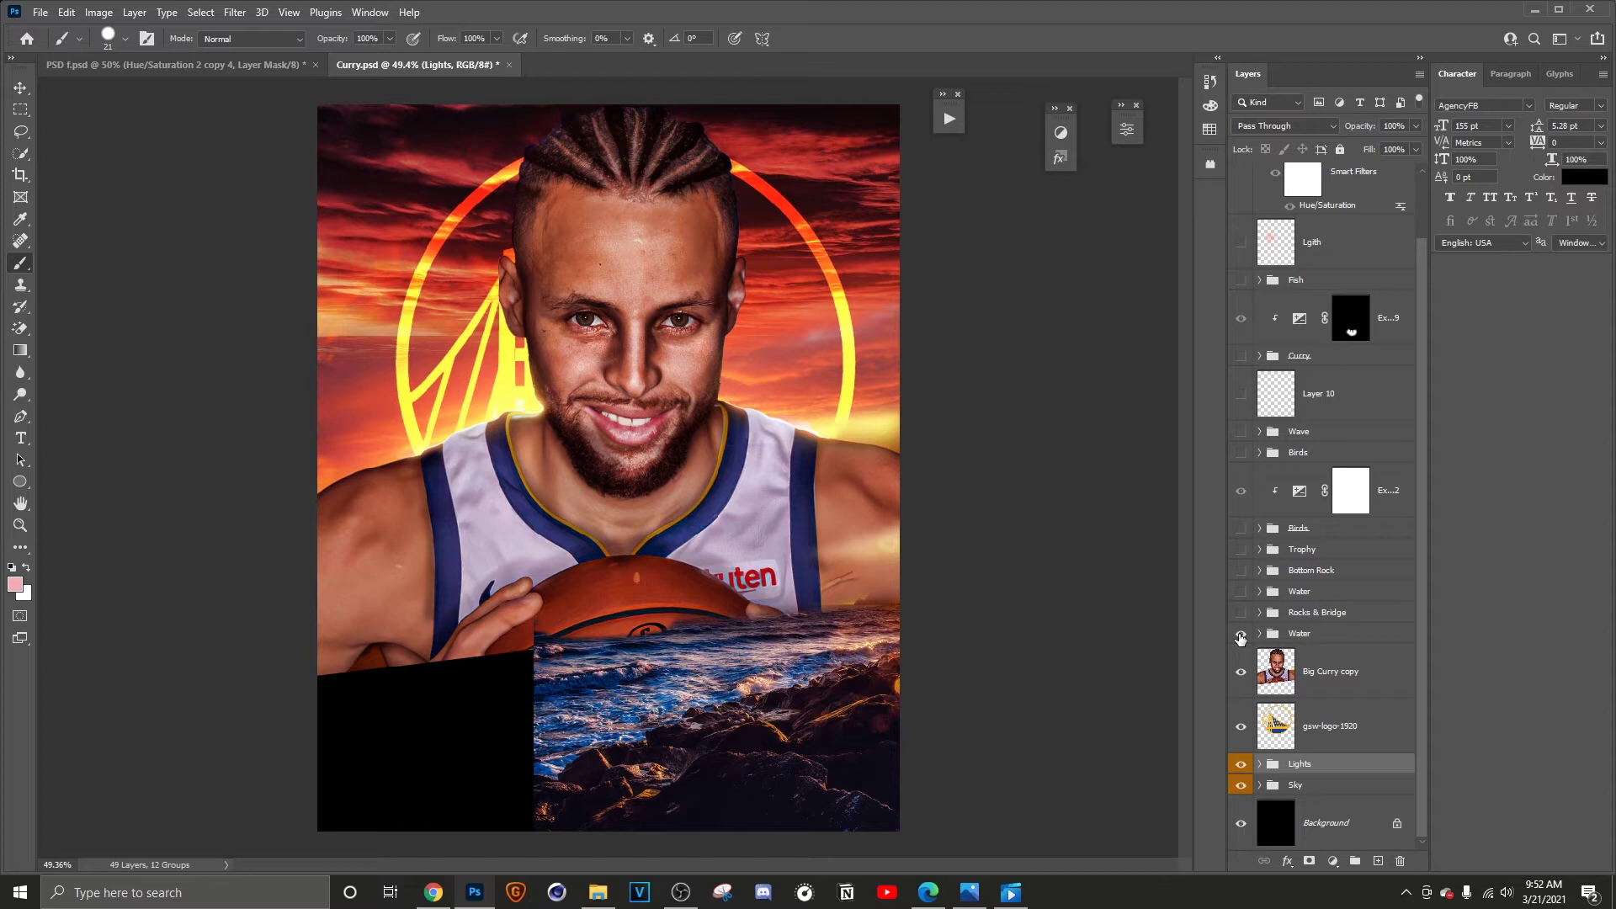
click(1241, 613)
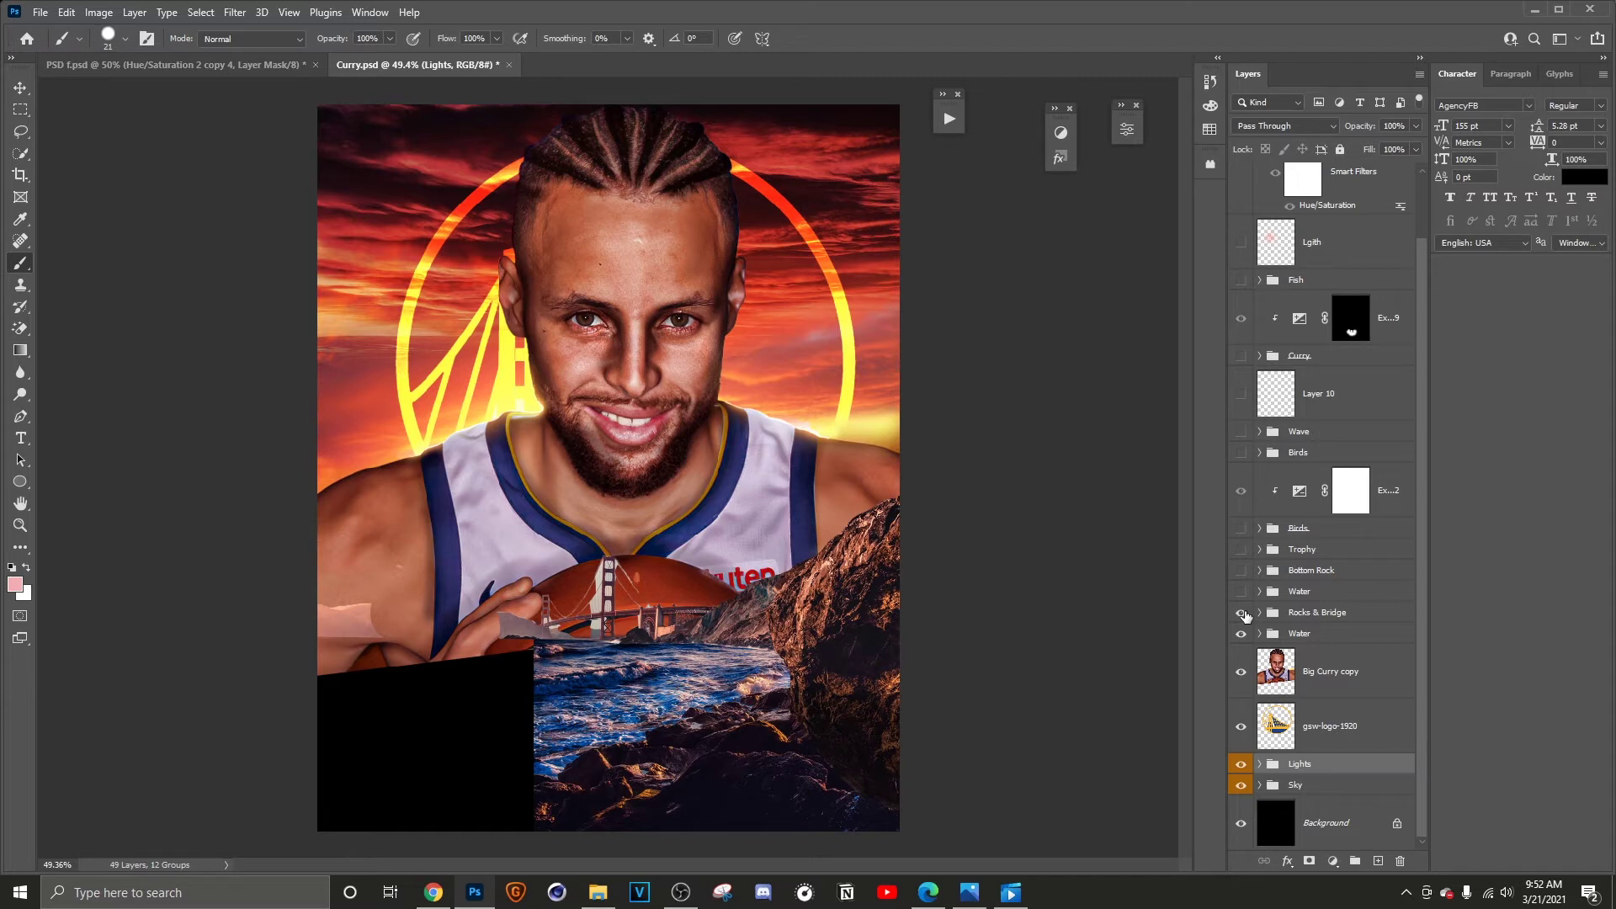
click(1242, 591)
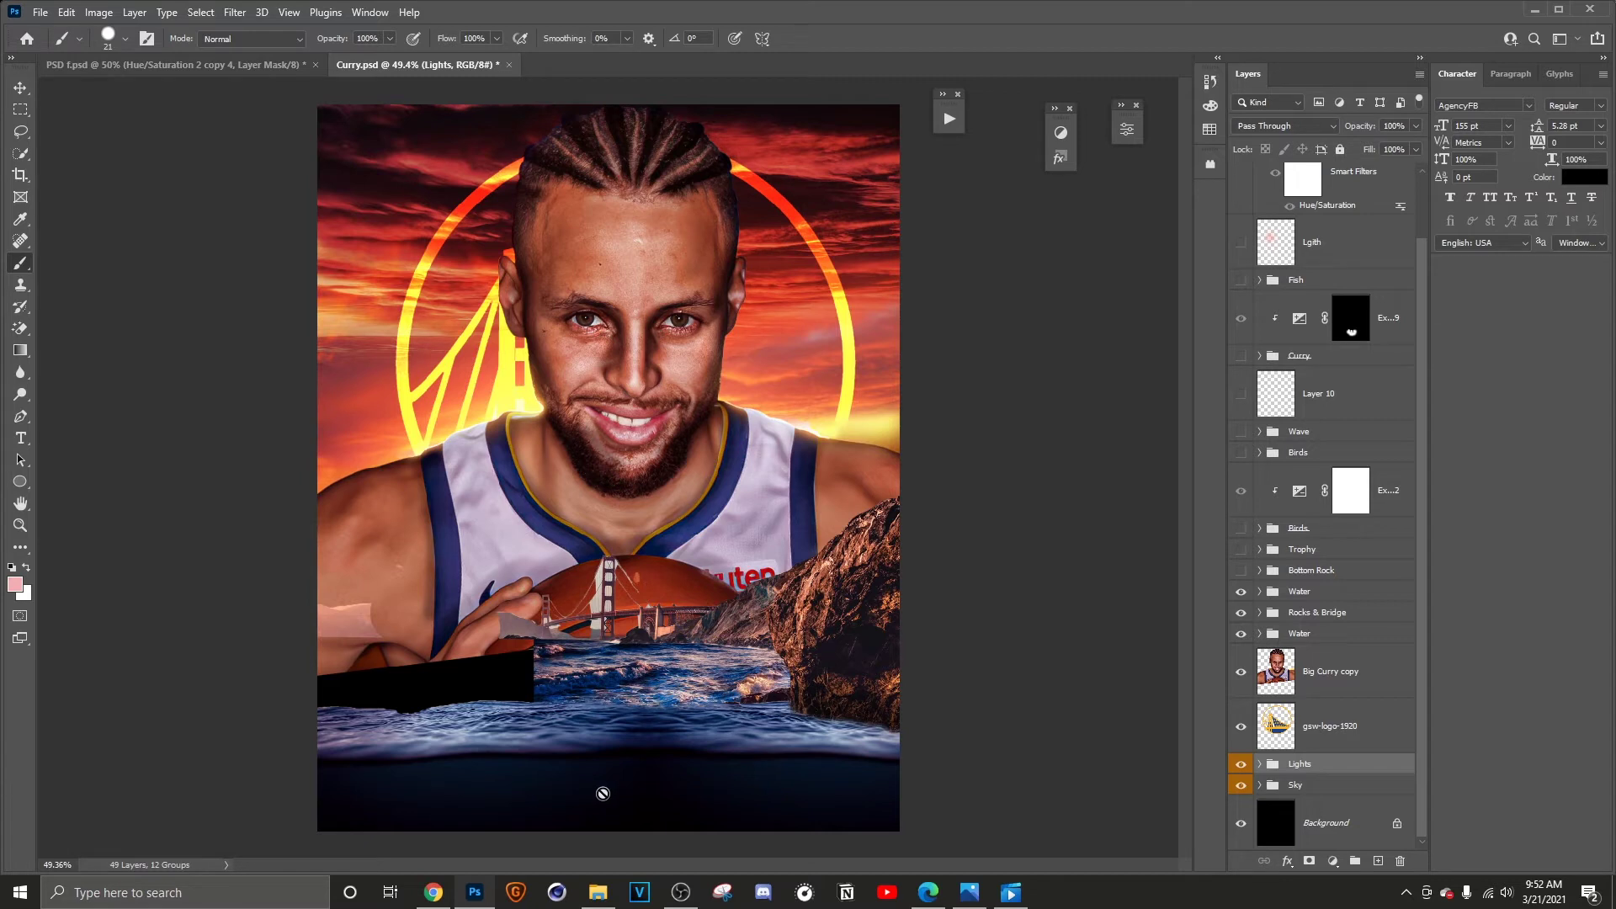
click(1240, 571)
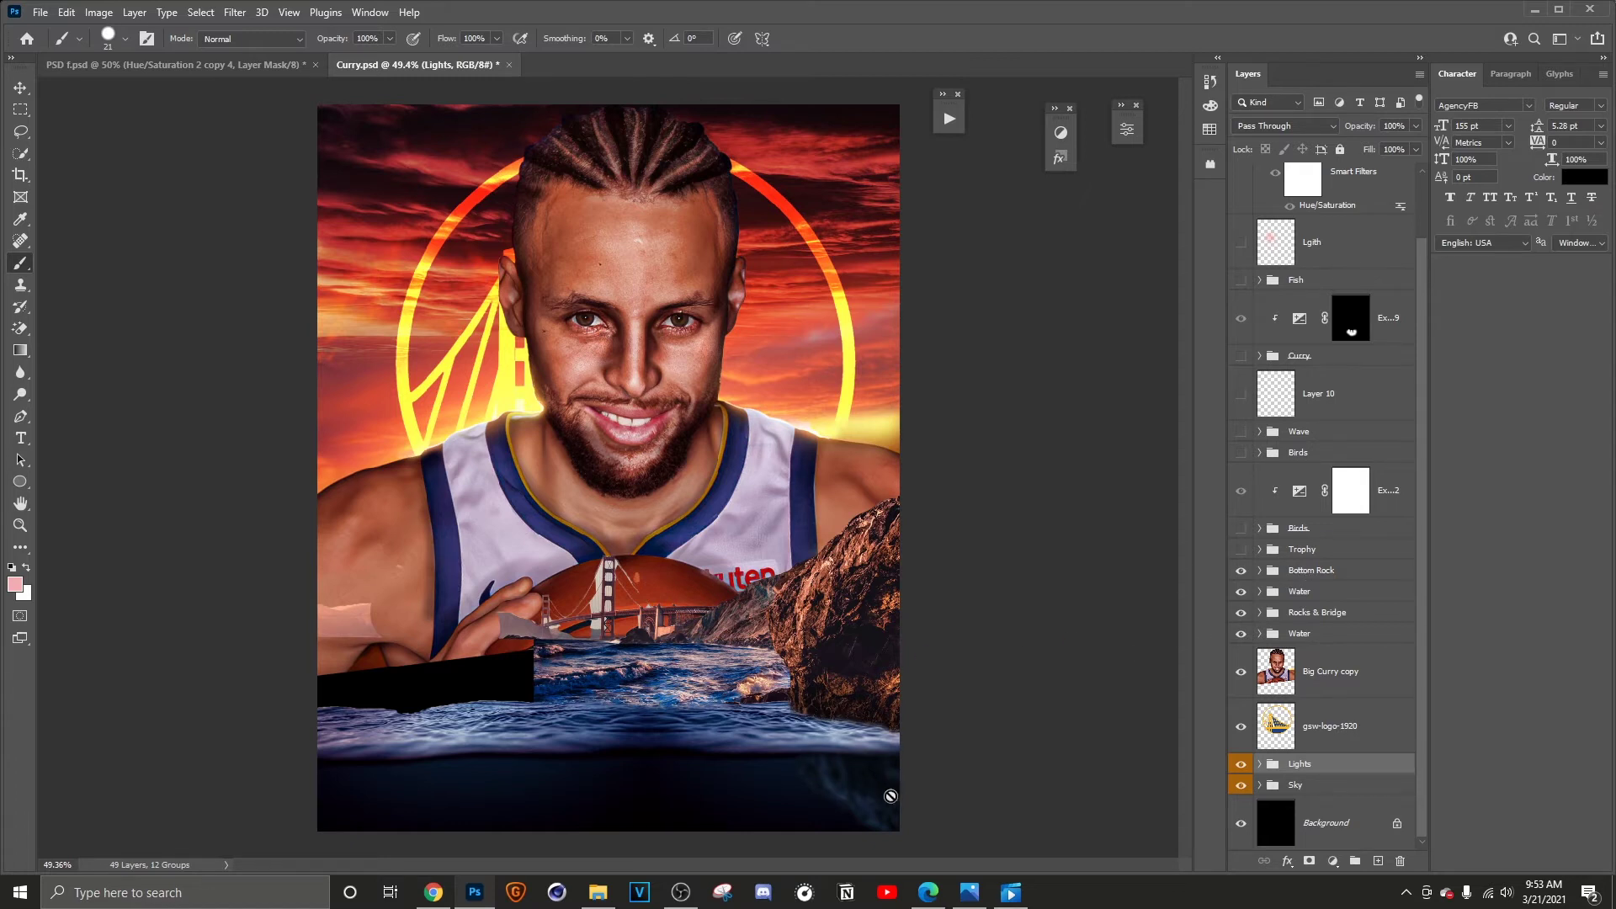
Step: Expand Bottom Rock, switch its top two adjustment layers back on, and collapse it
click(1256, 572)
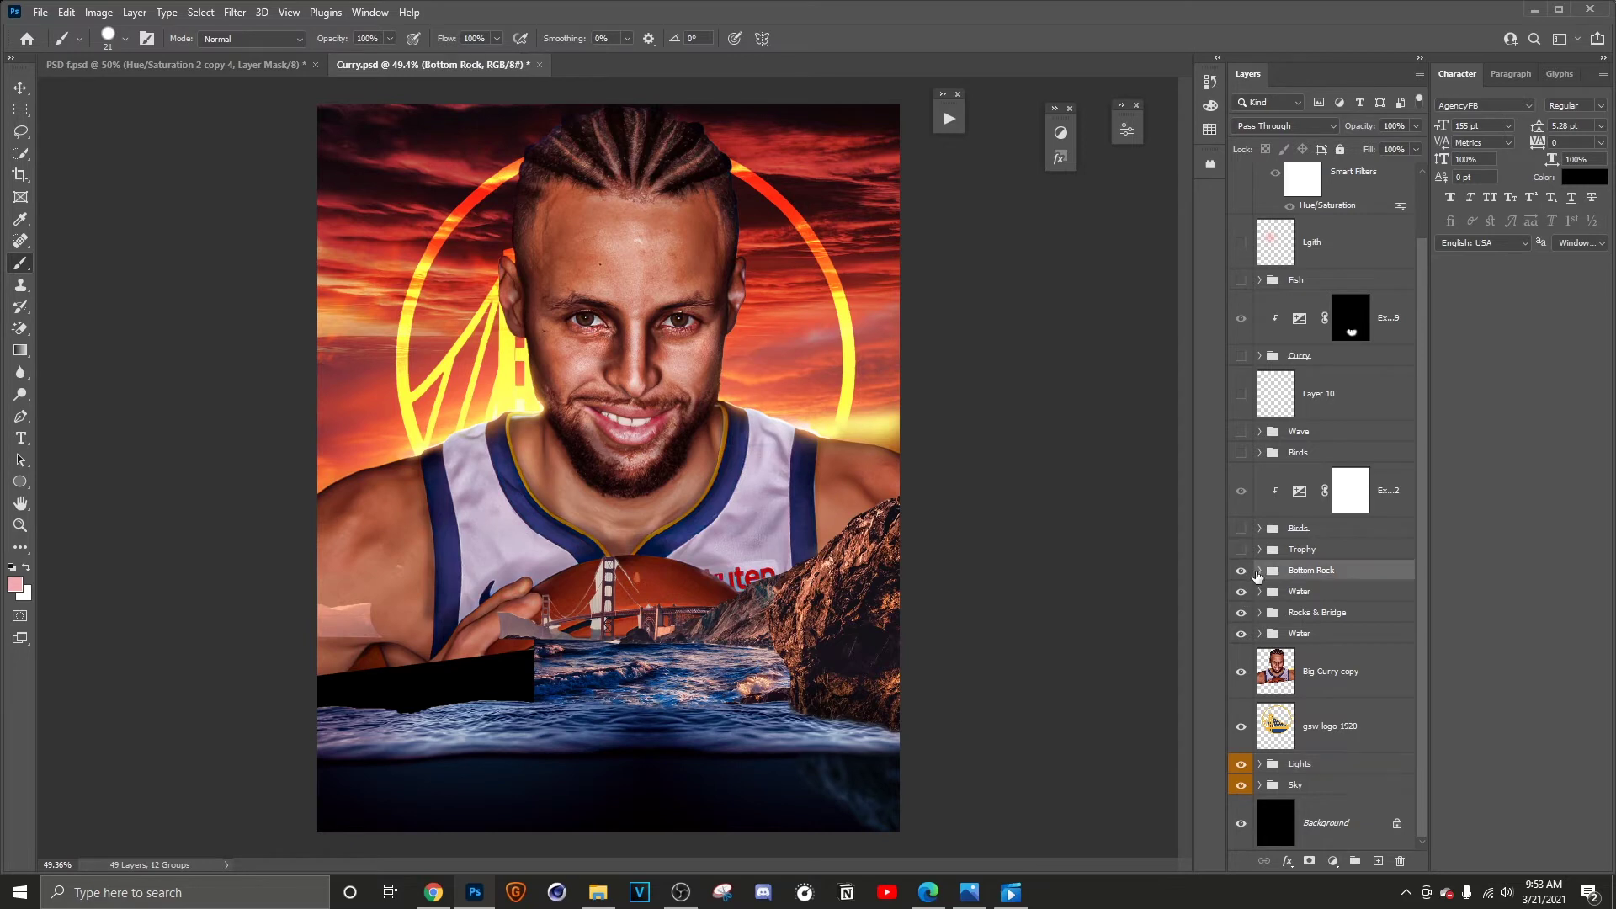
click(1259, 571)
scroll(1277, 573, down, 3)
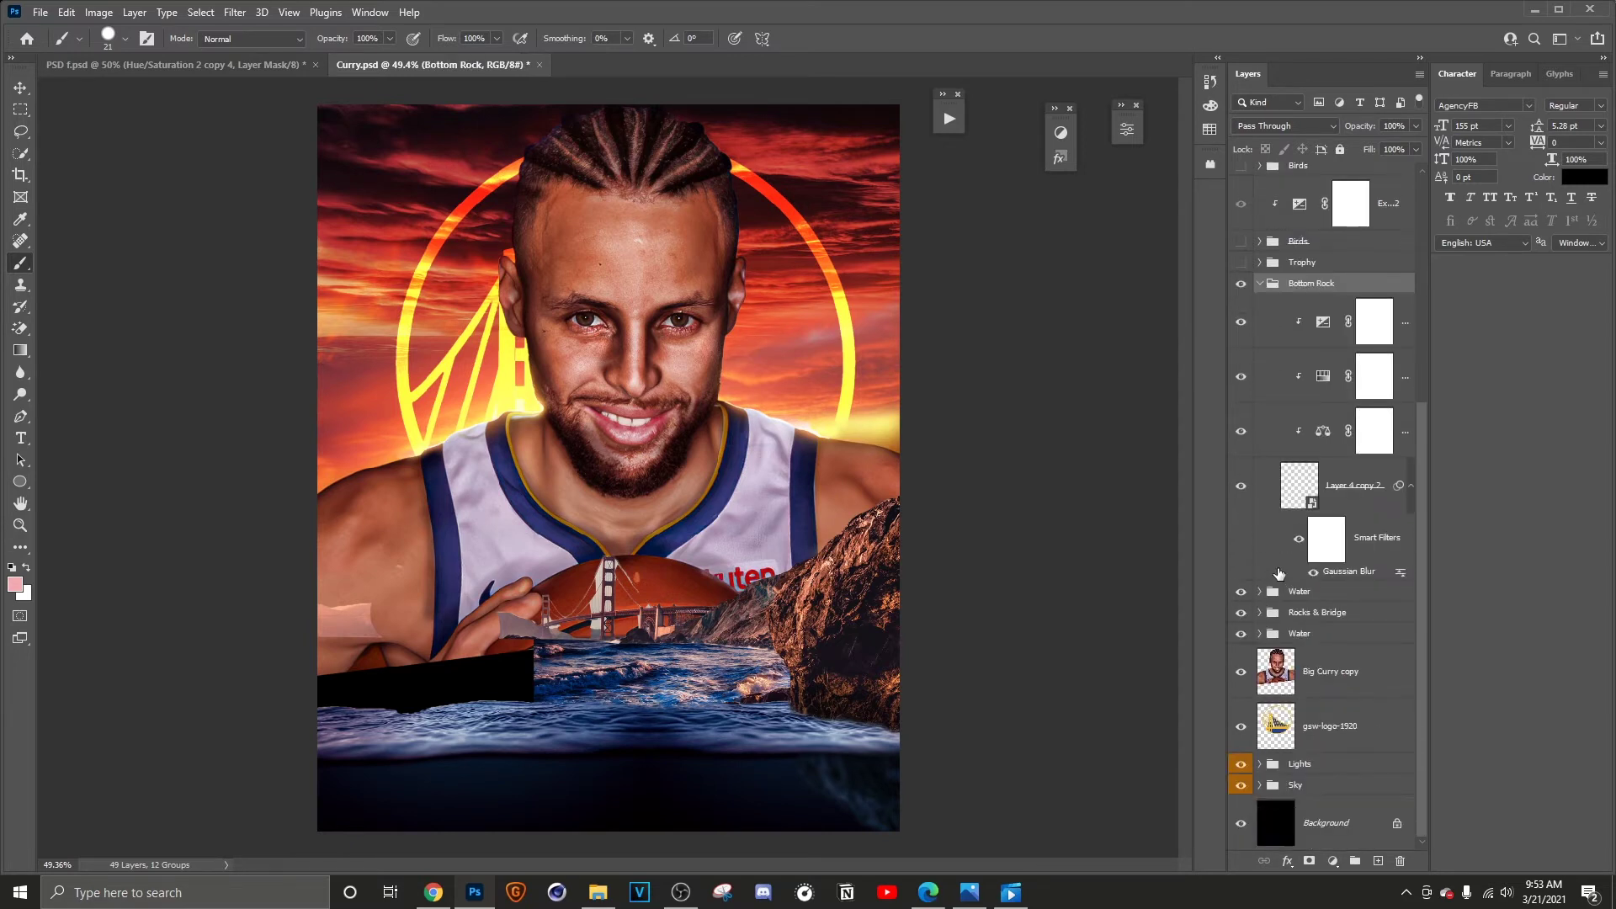
scroll(1278, 573, up, 3)
drag(1240, 443, 1241, 500)
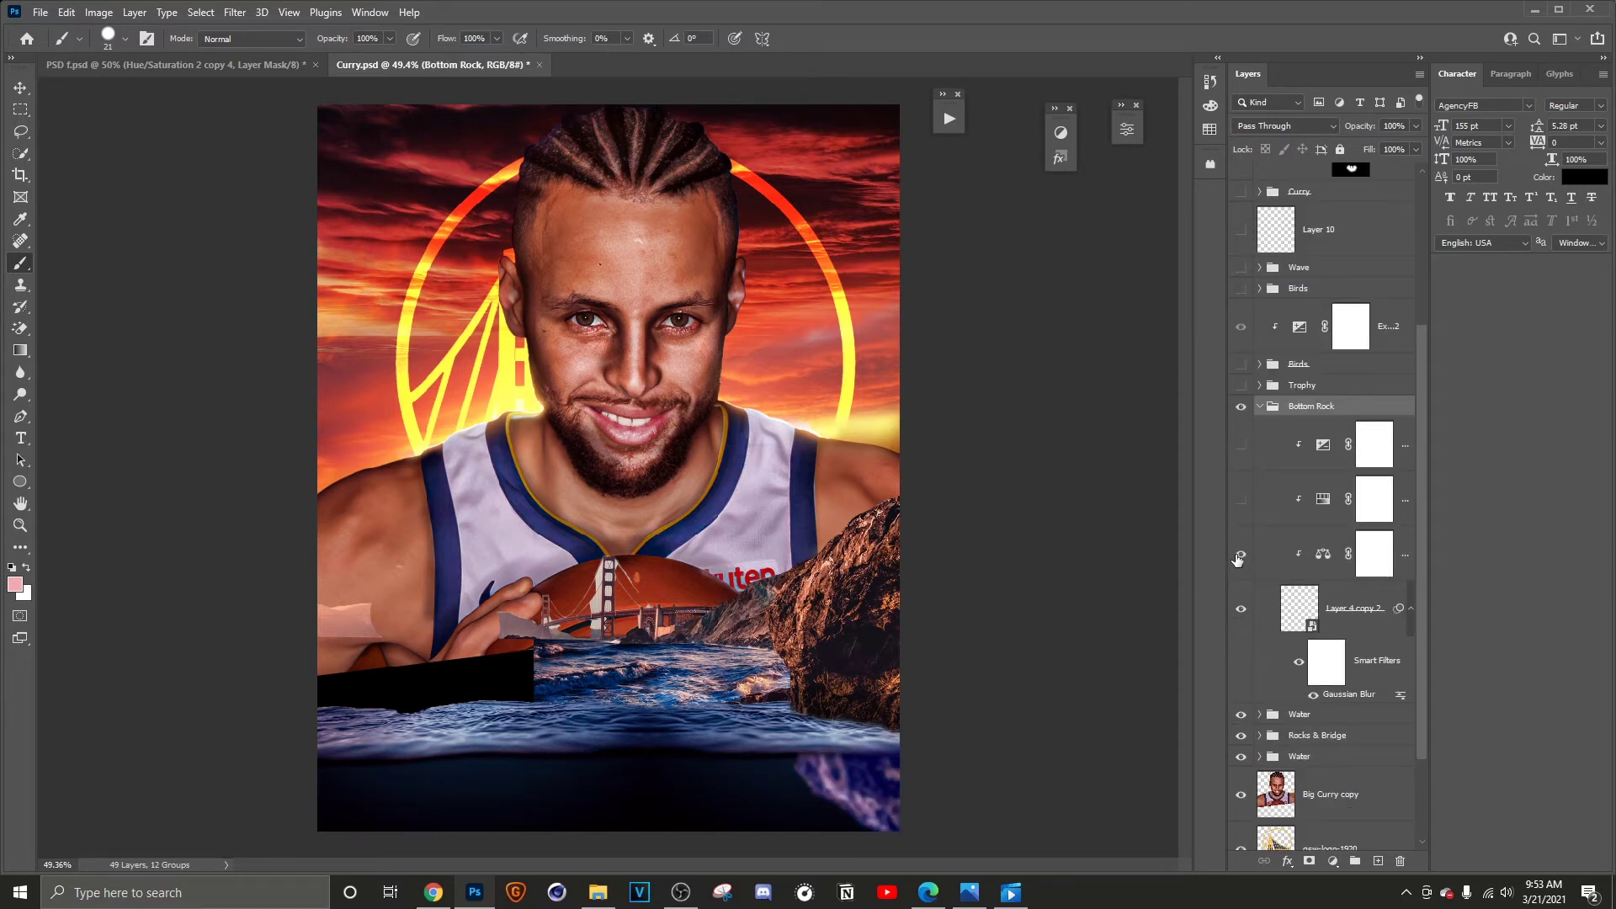
click(1240, 500)
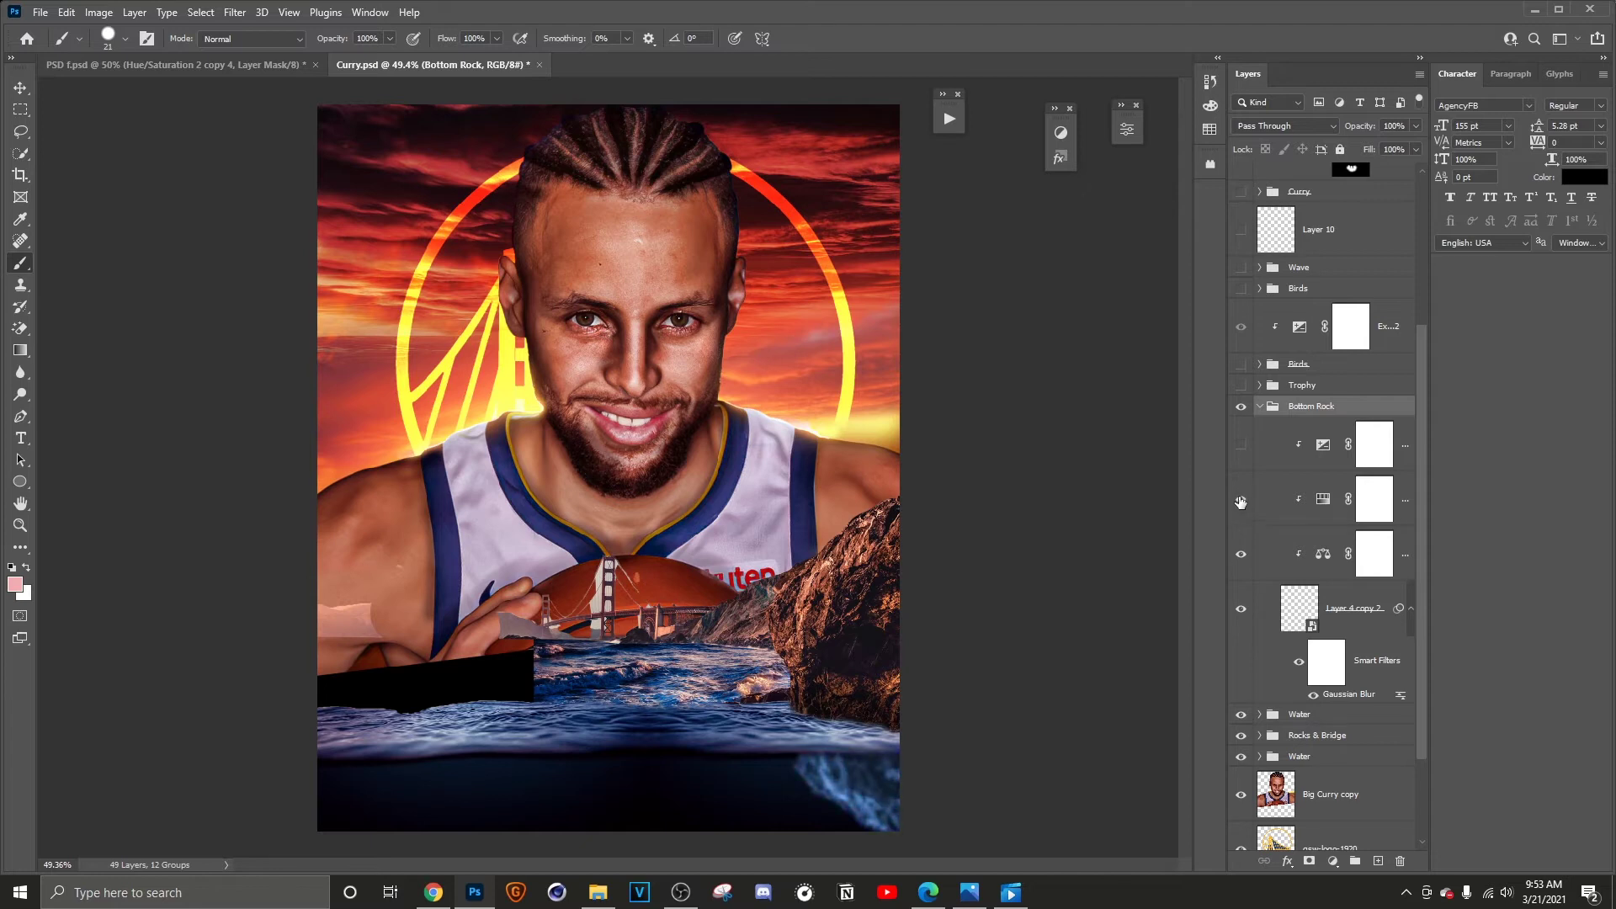
click(1241, 444)
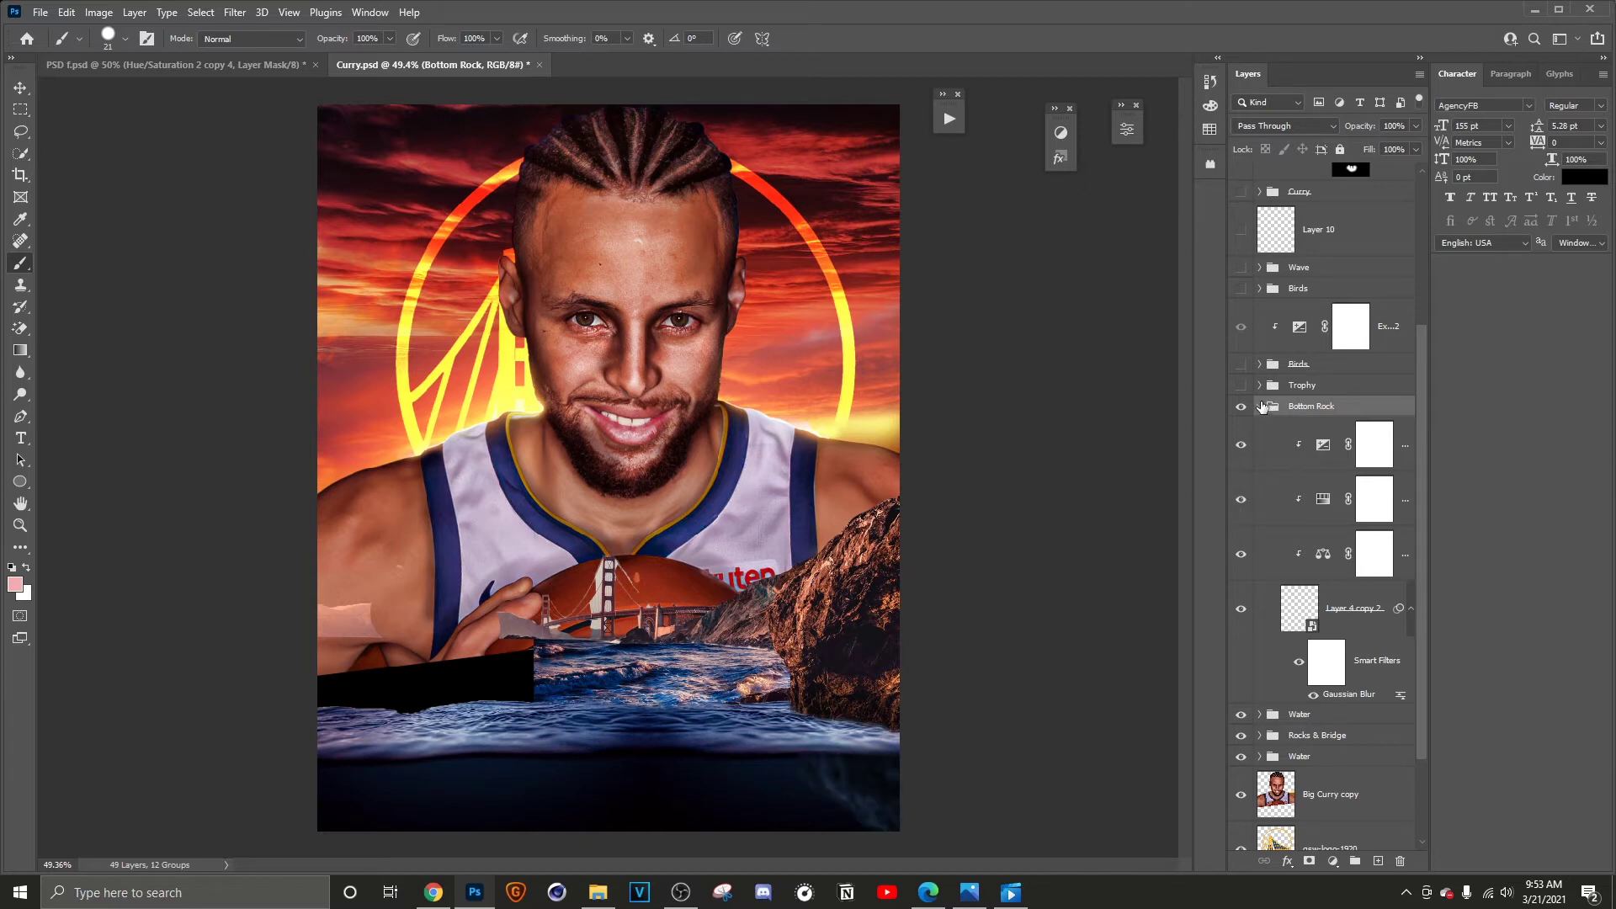
click(1260, 407)
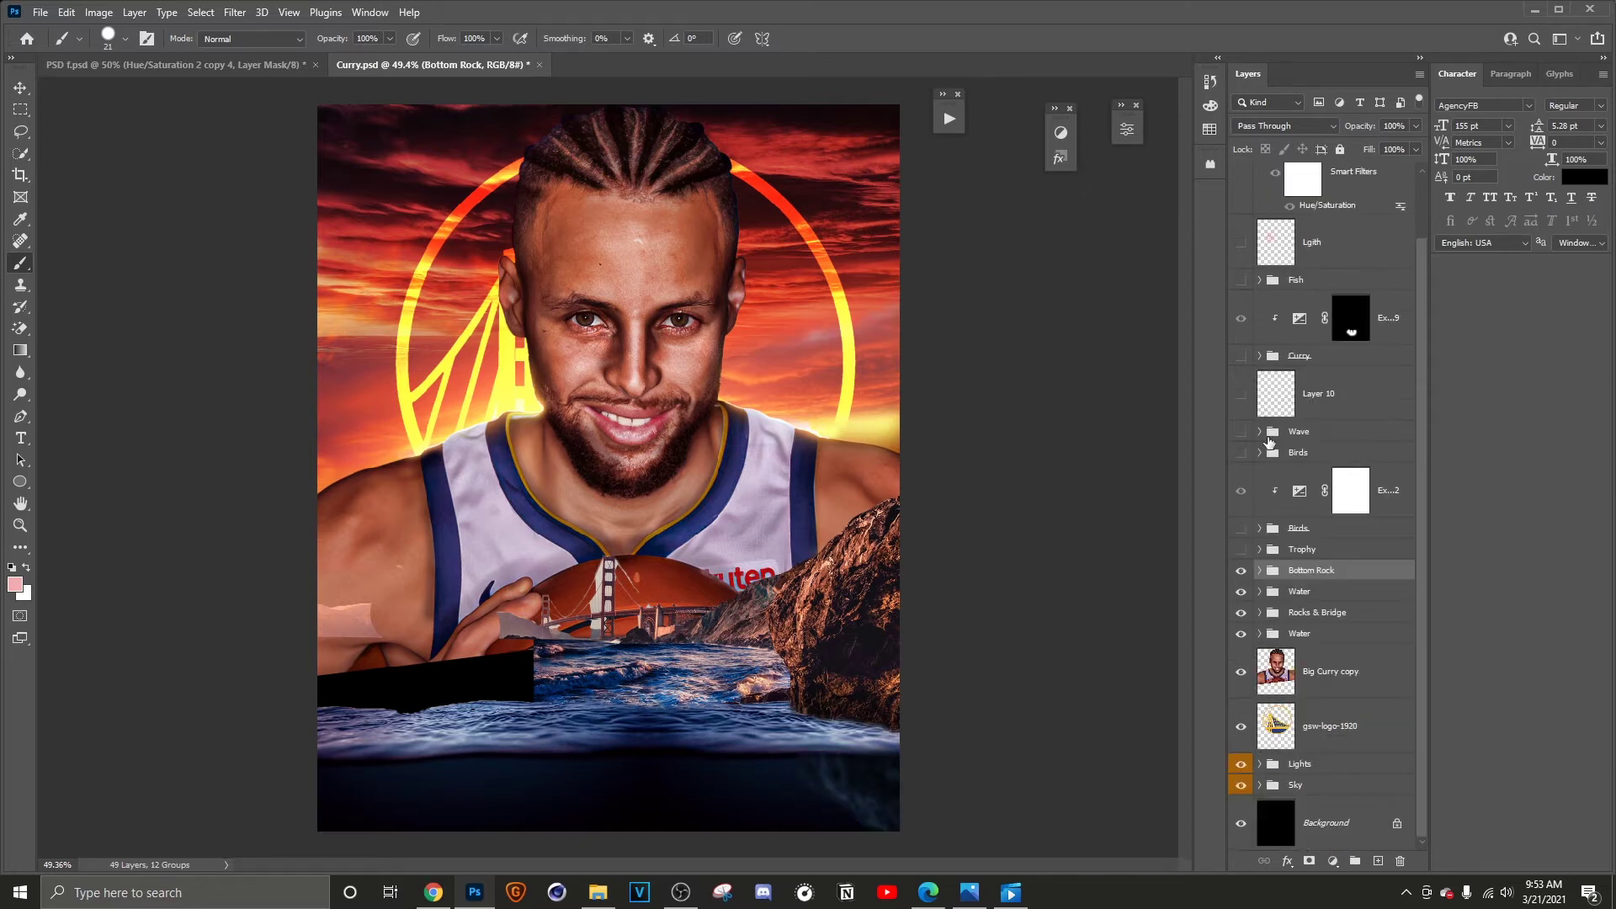
Step: Show the Trophy group in the water and expand its layers
click(1240, 550)
click(1259, 550)
scroll(1256, 606, down, 3)
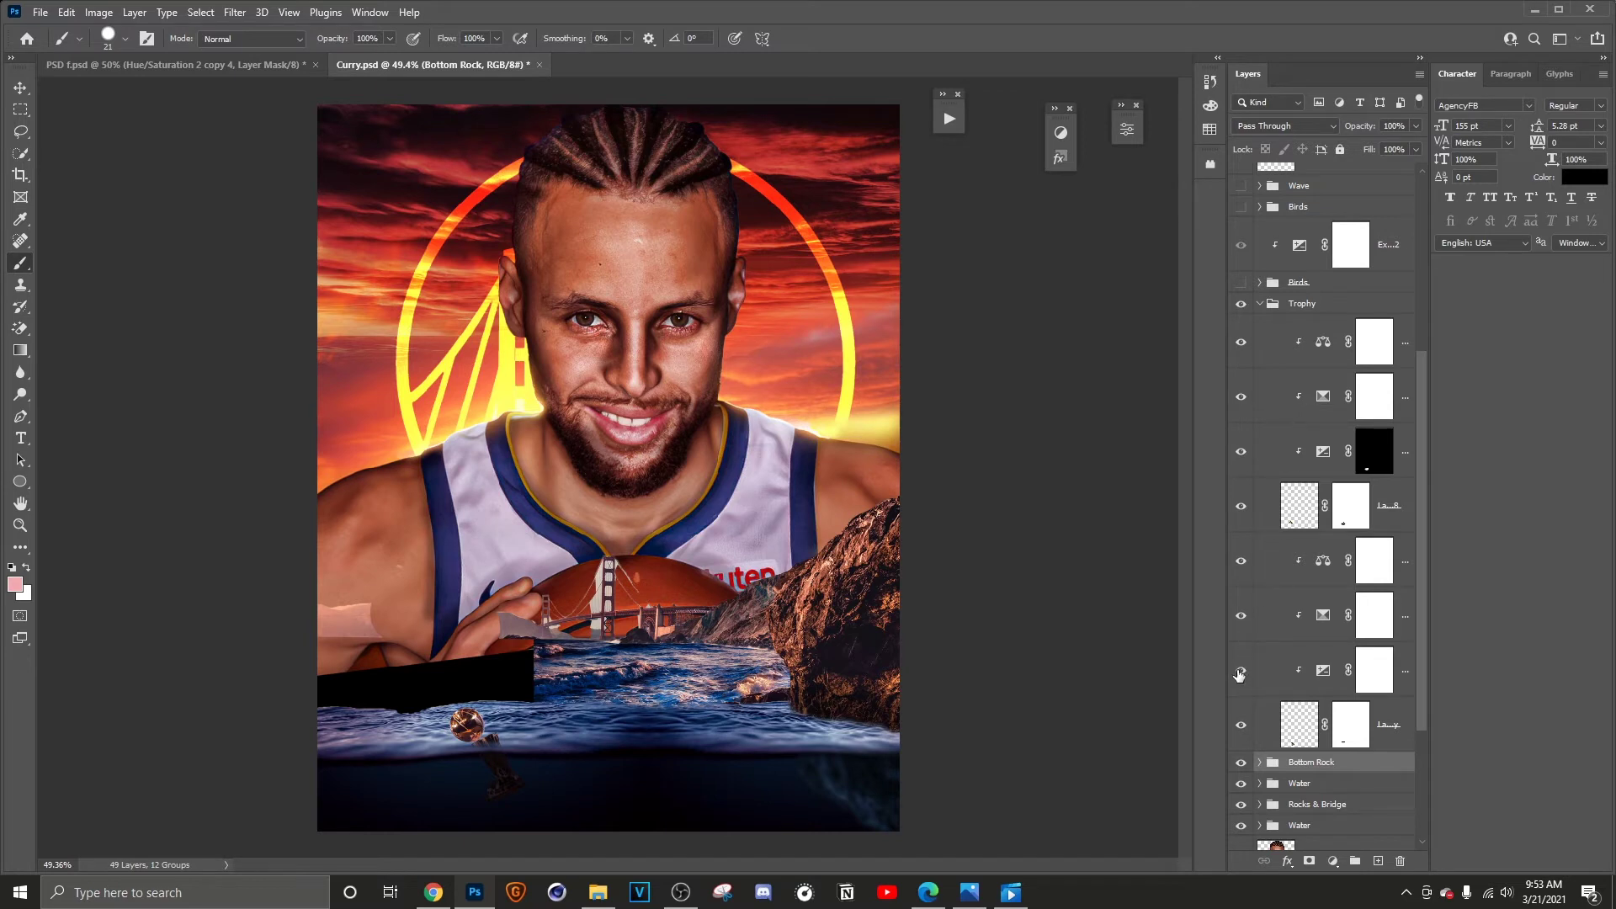
Step: Toggle two of the Trophy group's adjustment layers off and back on to compare their effect
click(1239, 671)
click(1239, 672)
click(1238, 617)
click(1239, 617)
scroll(1251, 545, up, 2)
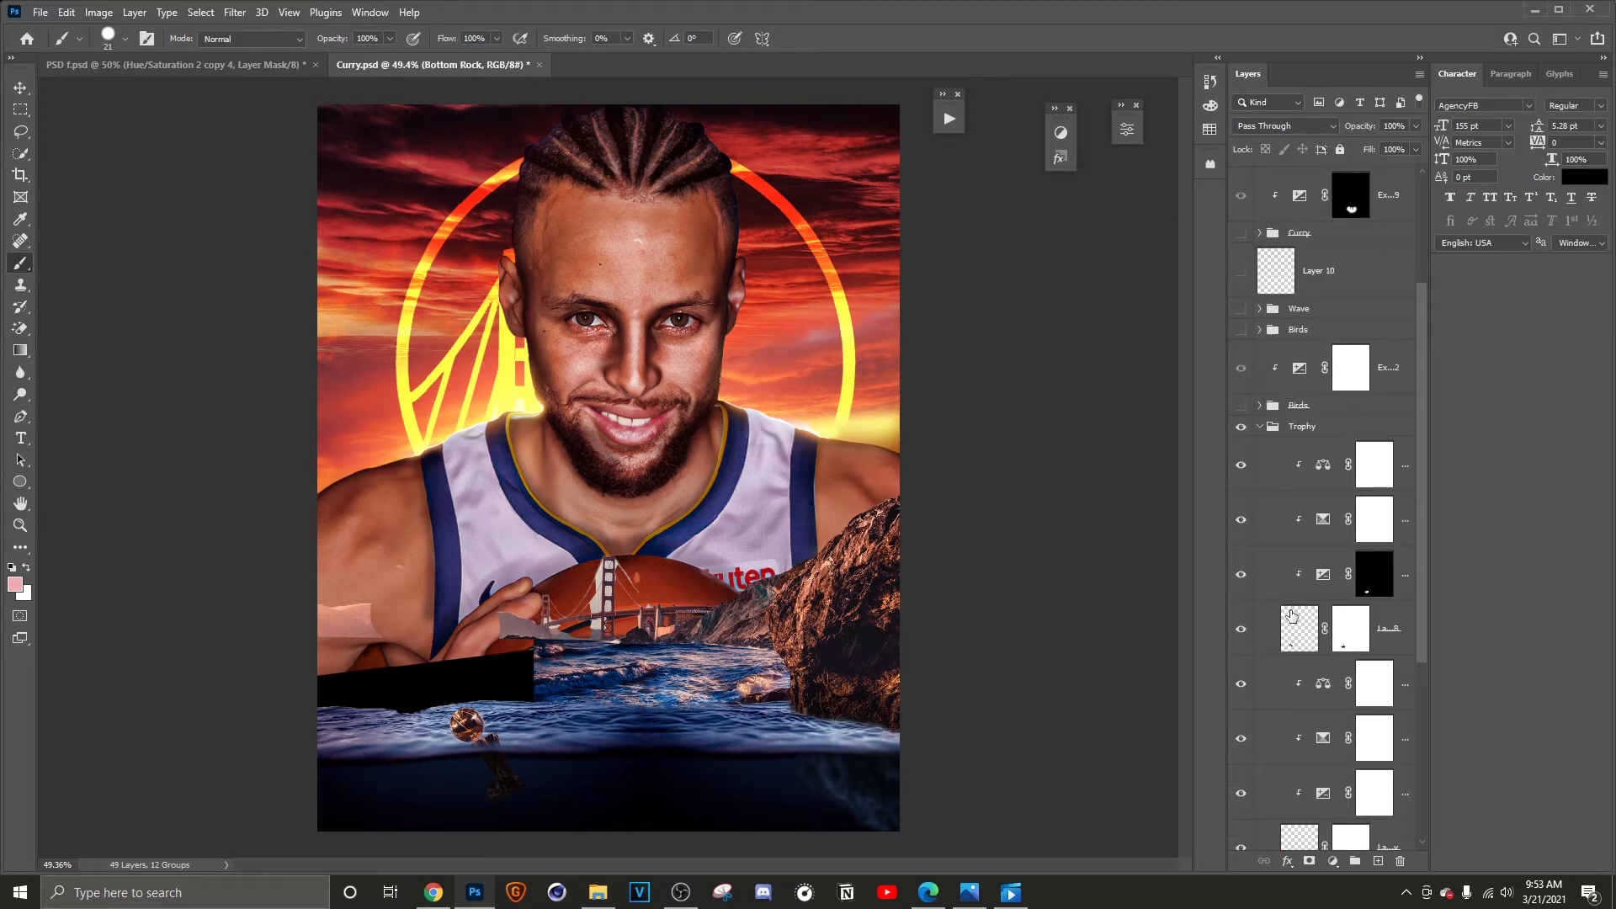
Step: Compare the trophy's masked layer, then collapse Trophy and show the lower 'Birds.' group
click(1241, 631)
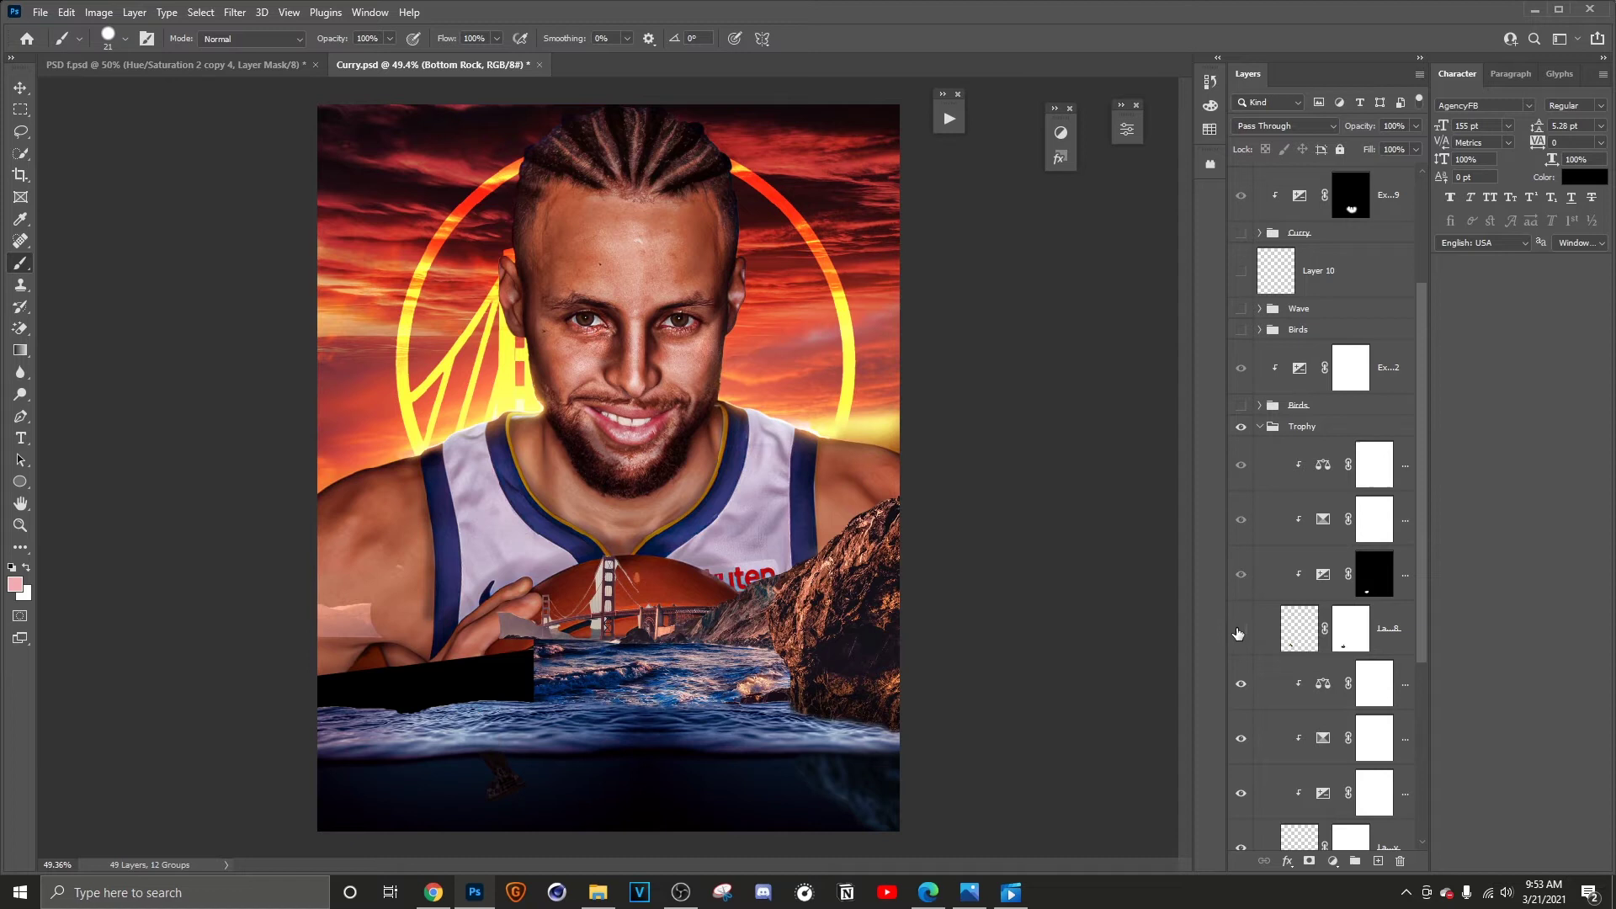
click(1241, 631)
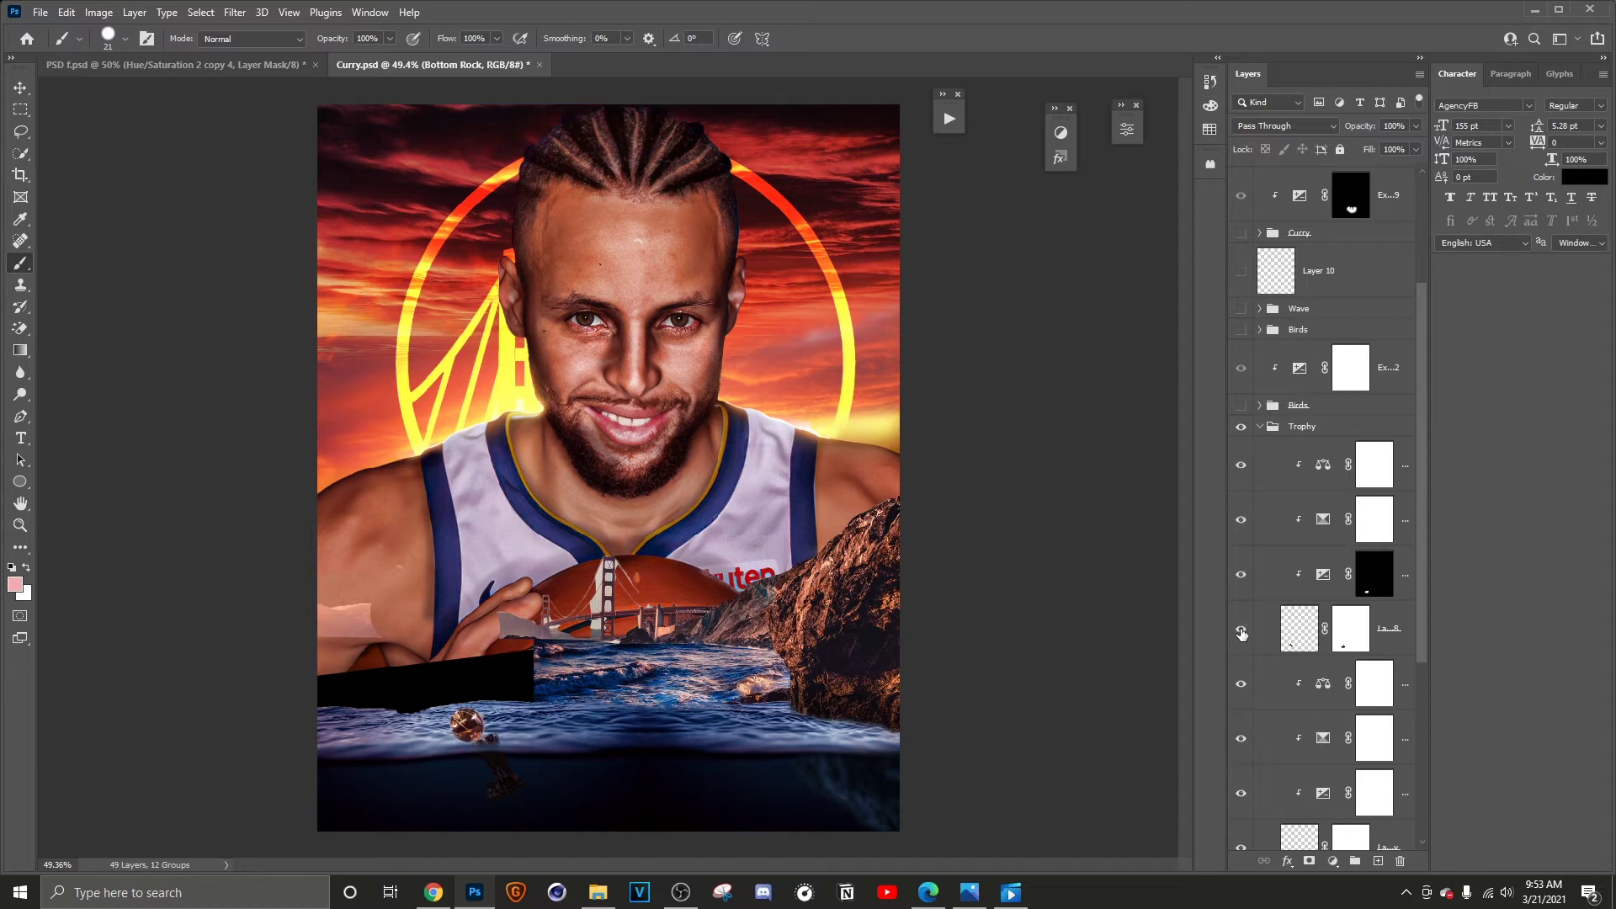
click(1260, 427)
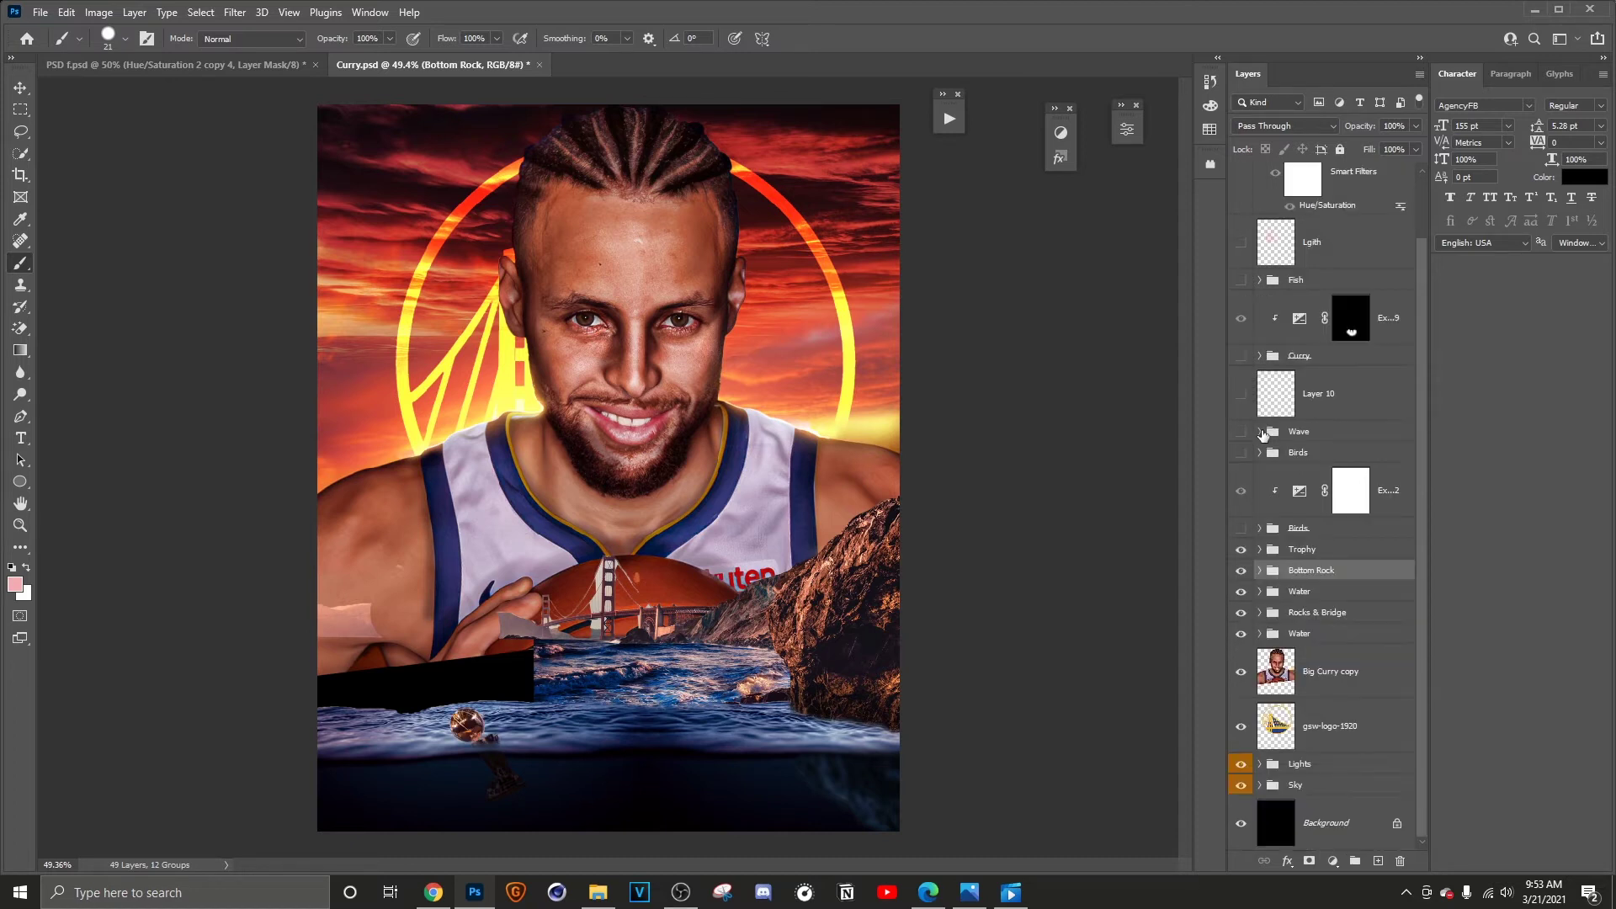
click(1240, 530)
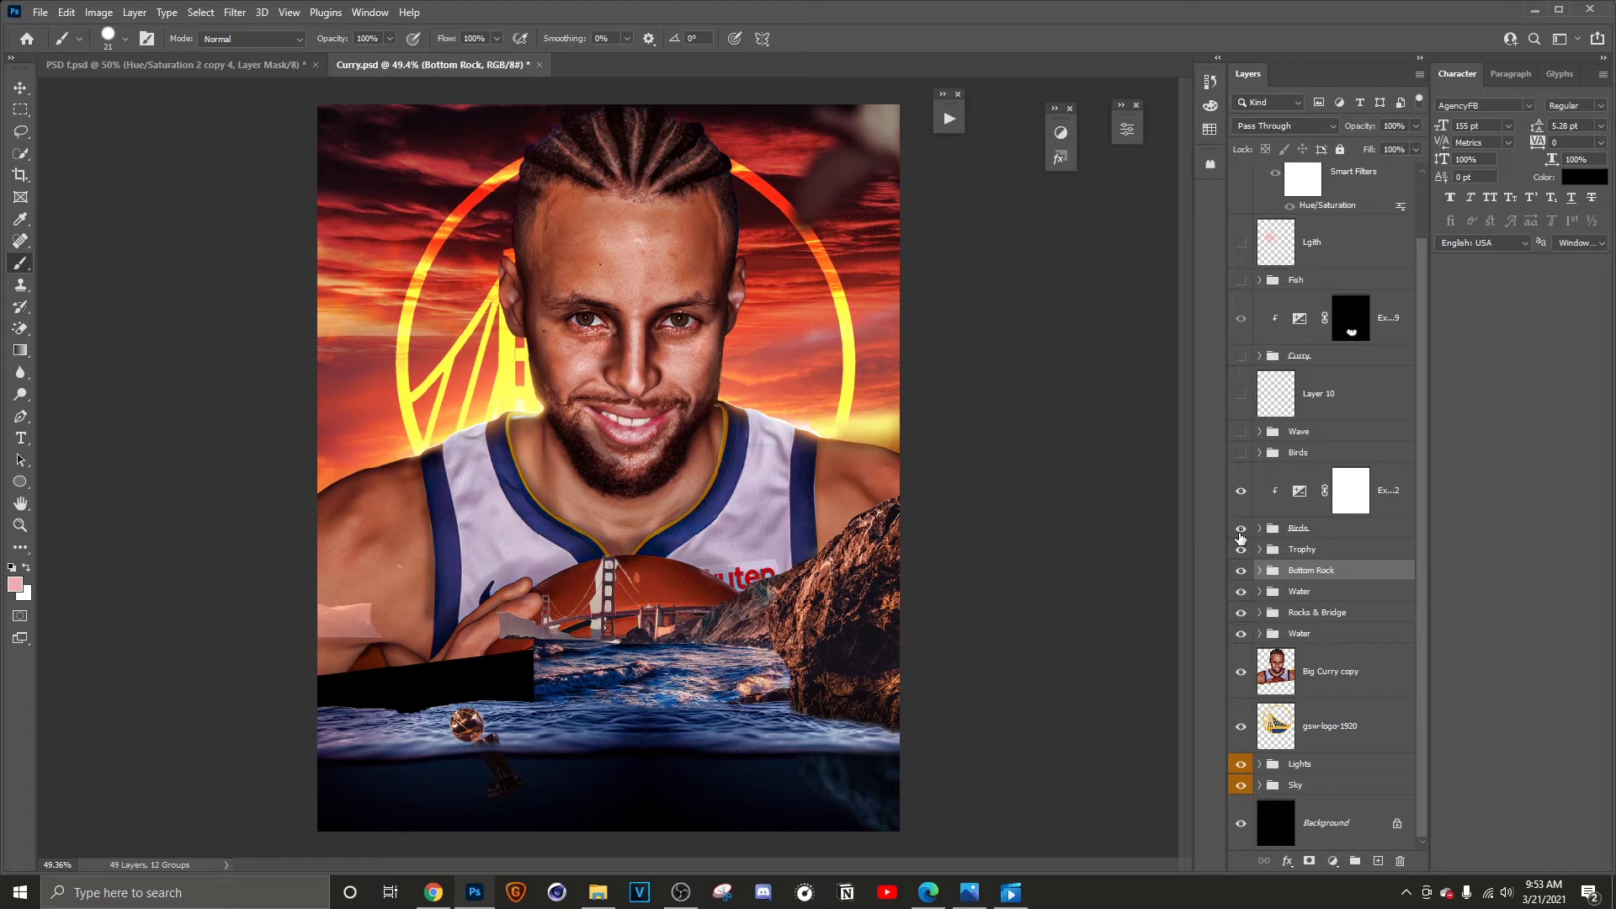
Step: Turn on the upper Birds group so a pale bird flies beside the bridge logo
click(1240, 454)
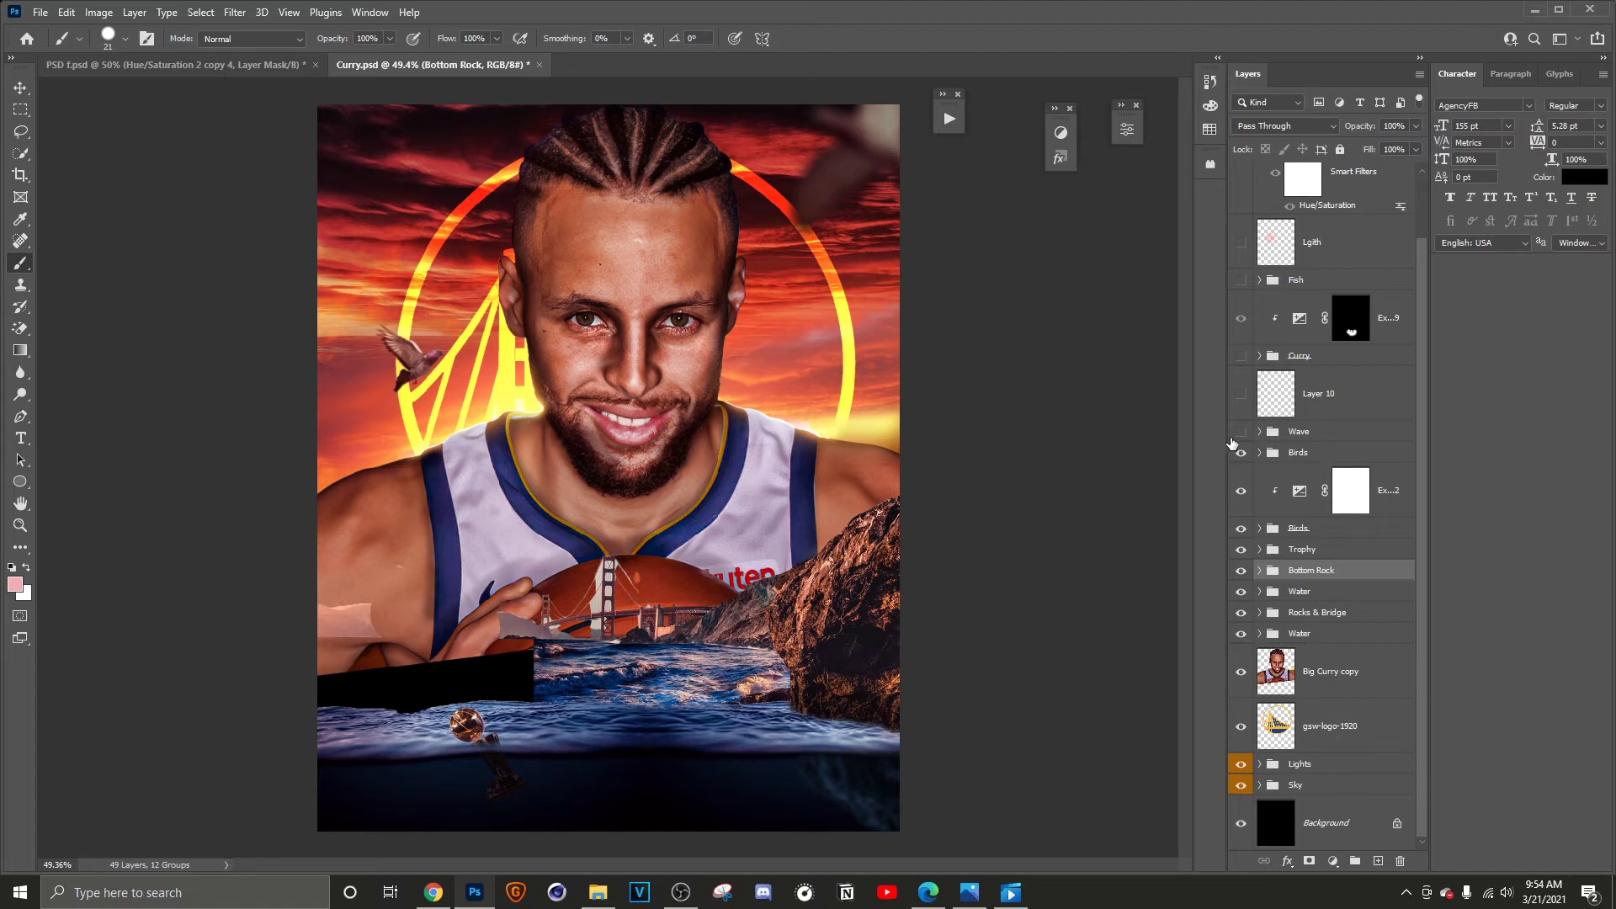
Step: Show the Wave group, hiding it once to compare the lower left before and after
click(1239, 432)
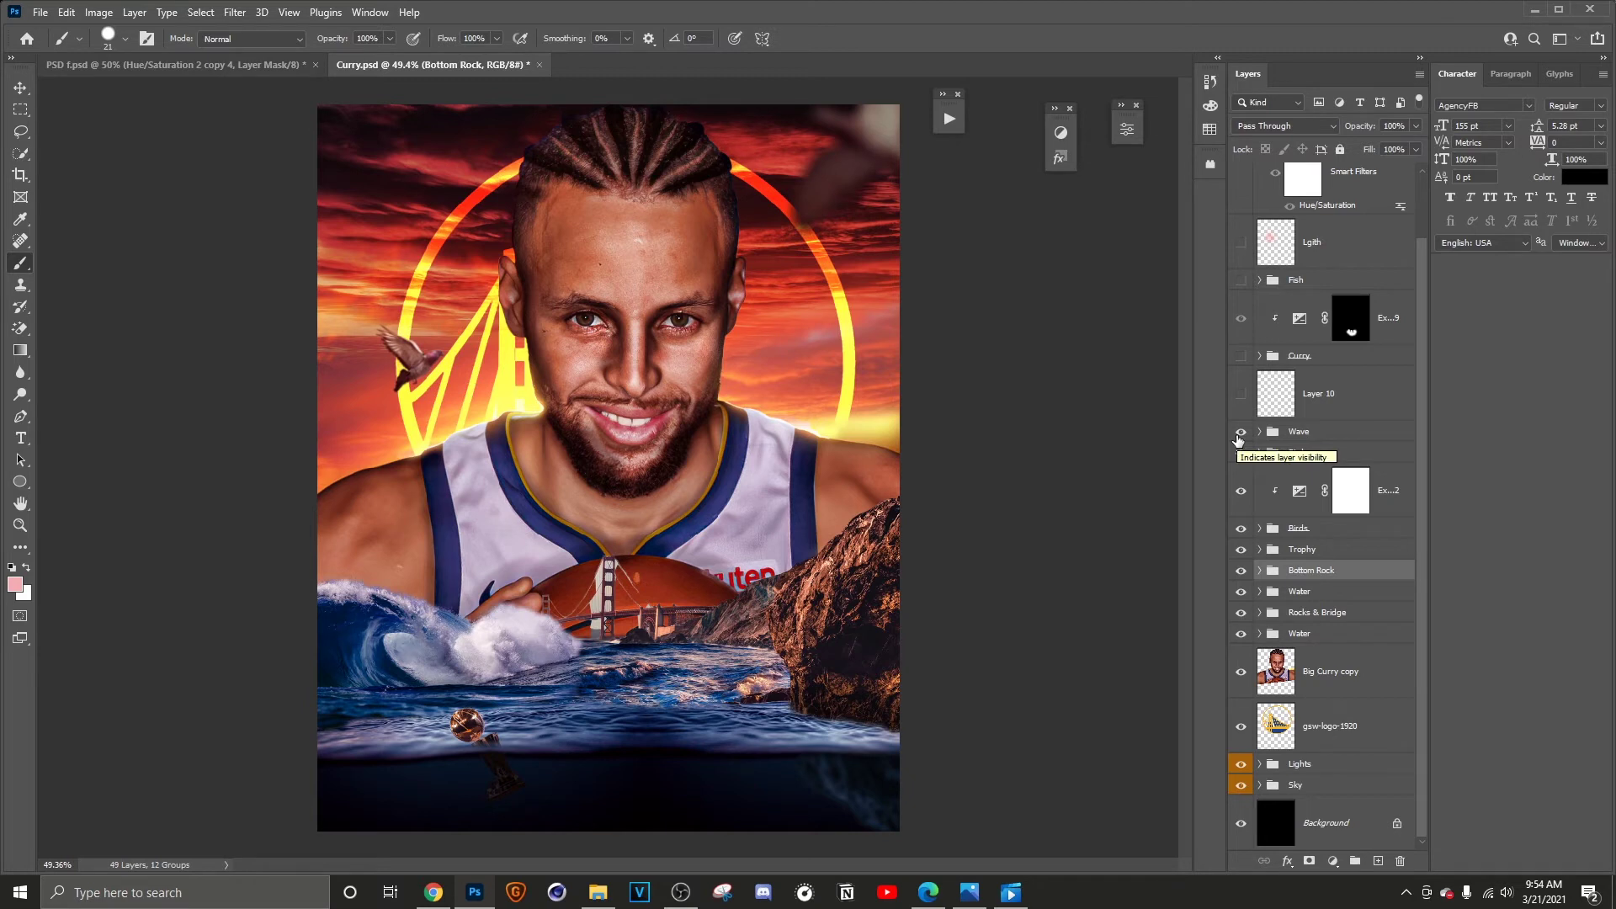
click(1239, 432)
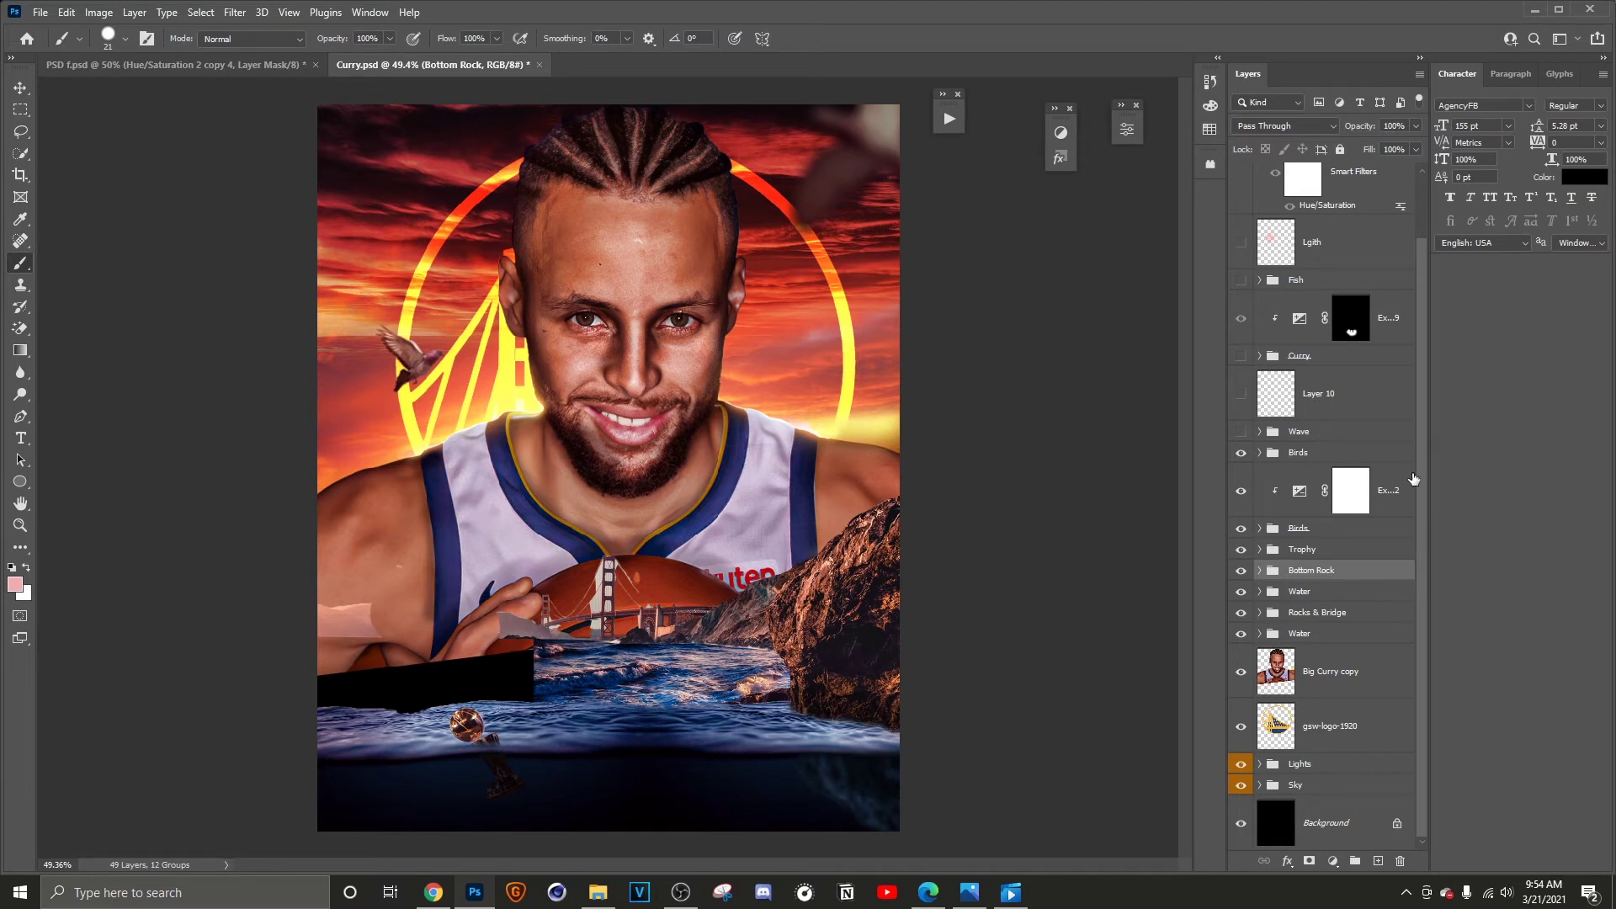
click(1235, 433)
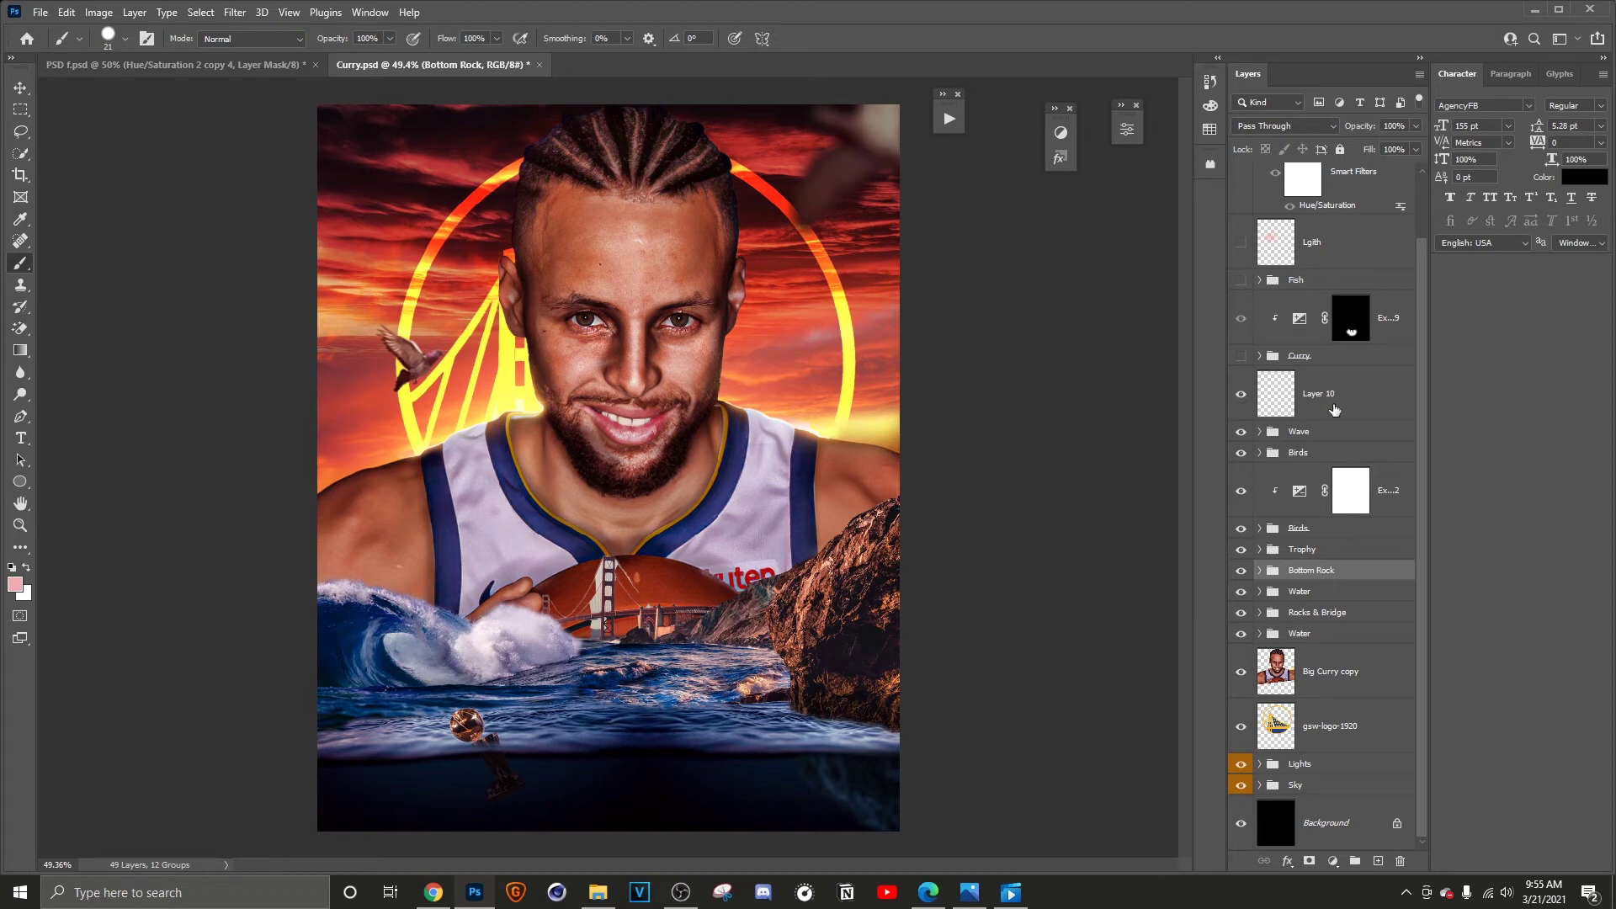
Step: Show Layer 10, the full-body Curry group and the Fish group, then fit the poster on screen
click(1240, 396)
click(1241, 356)
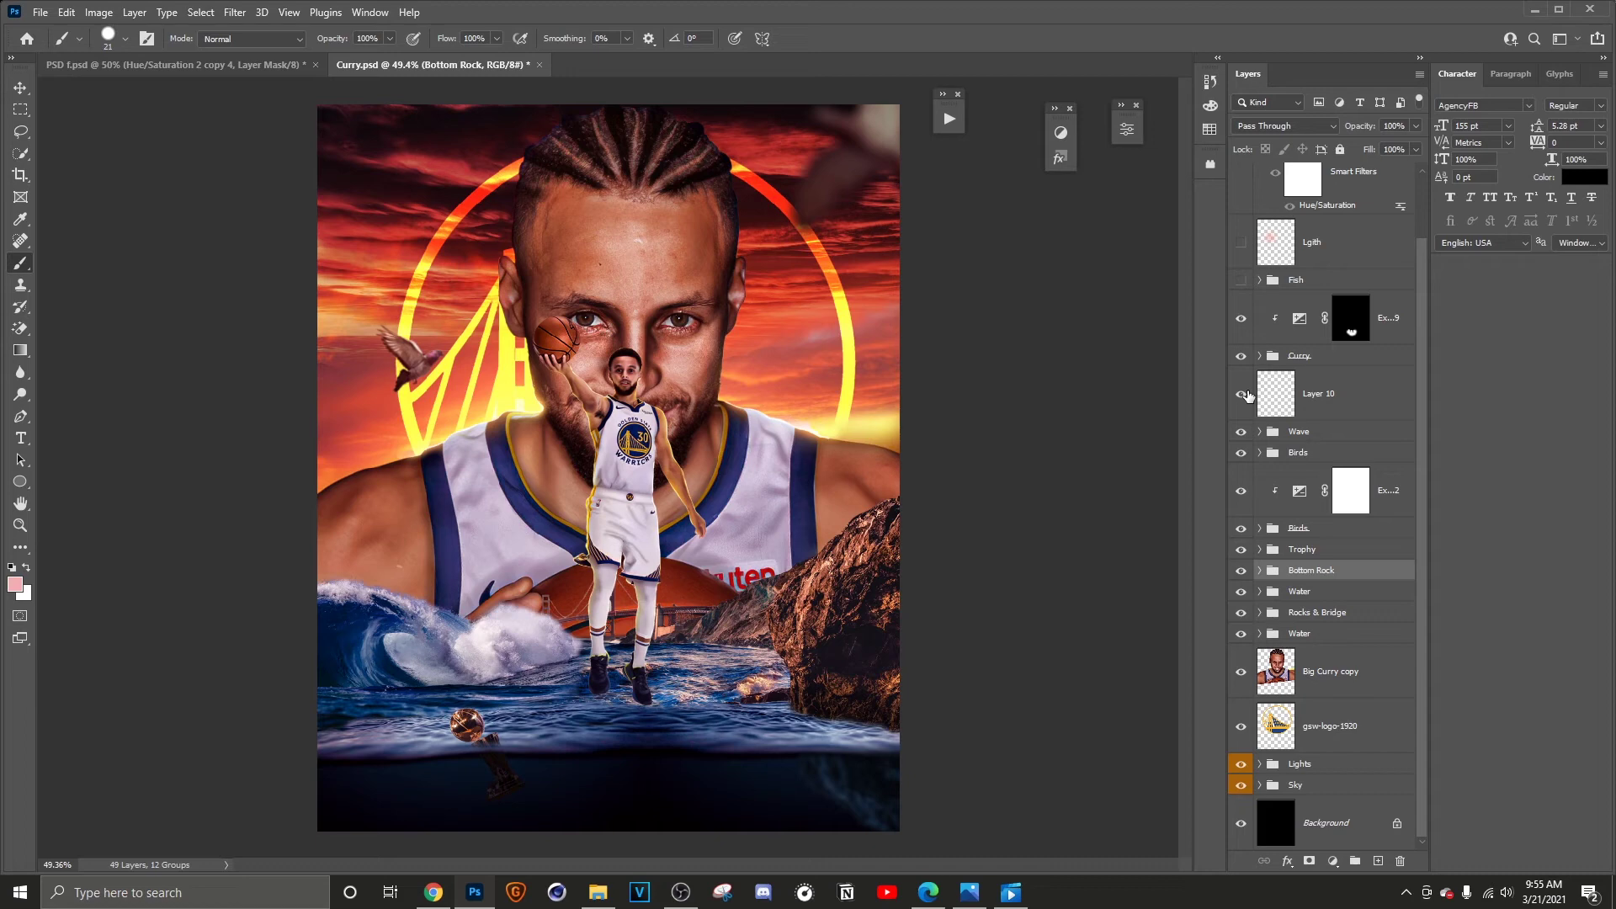
click(1241, 281)
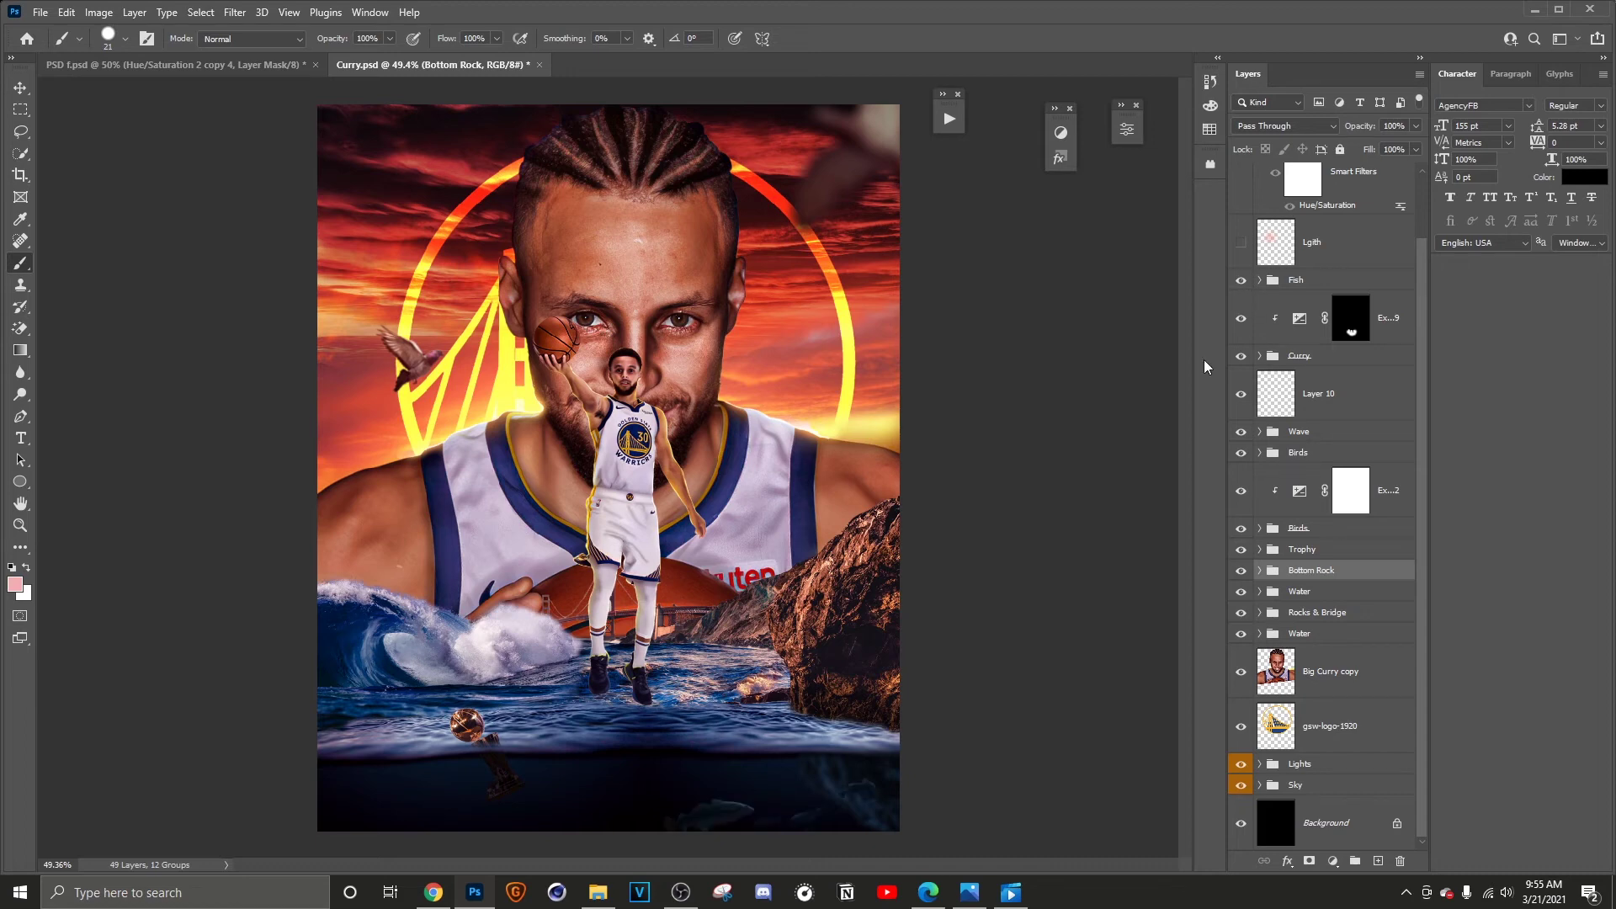
scroll(781, 829, up, 1)
scroll(782, 828, up, 4)
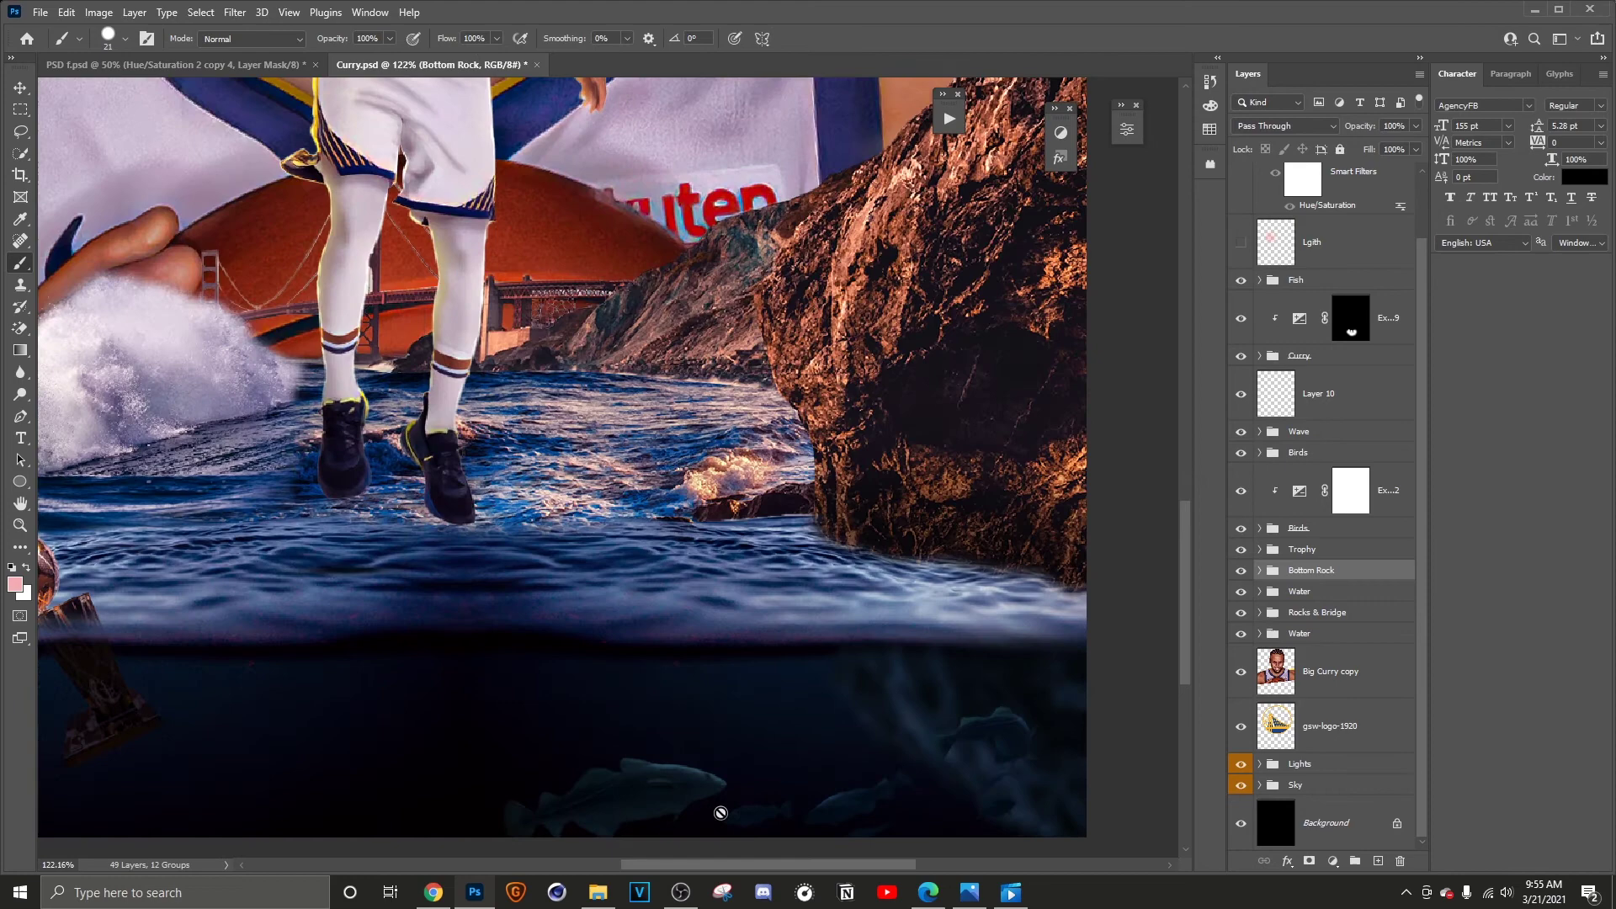
scroll(780, 783, down, 4)
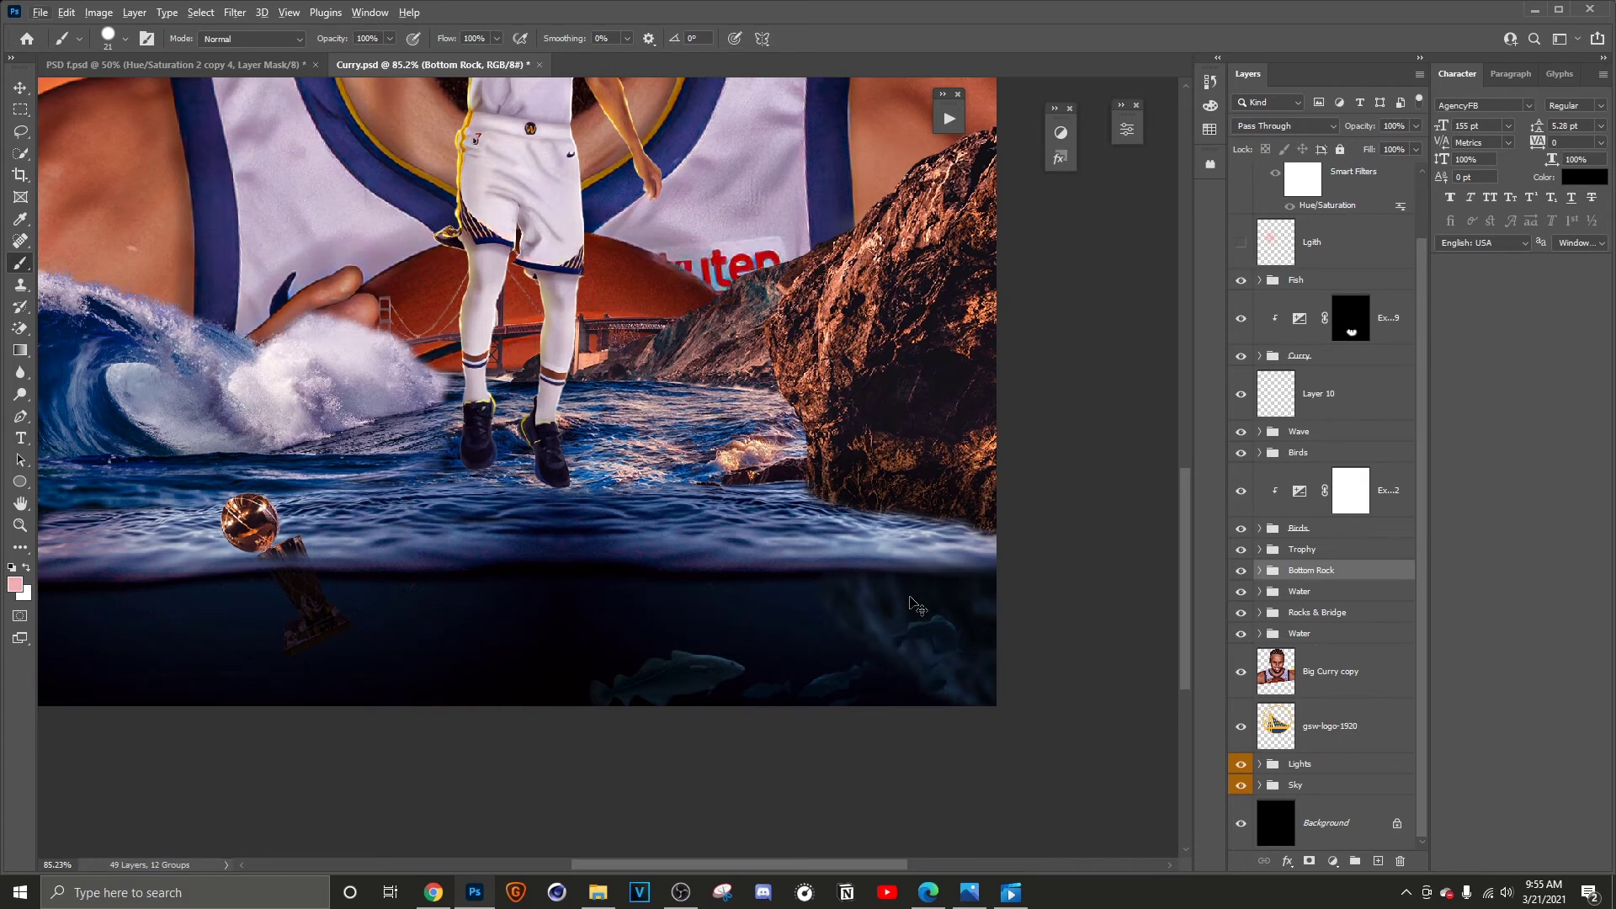
key(ctrl+0)
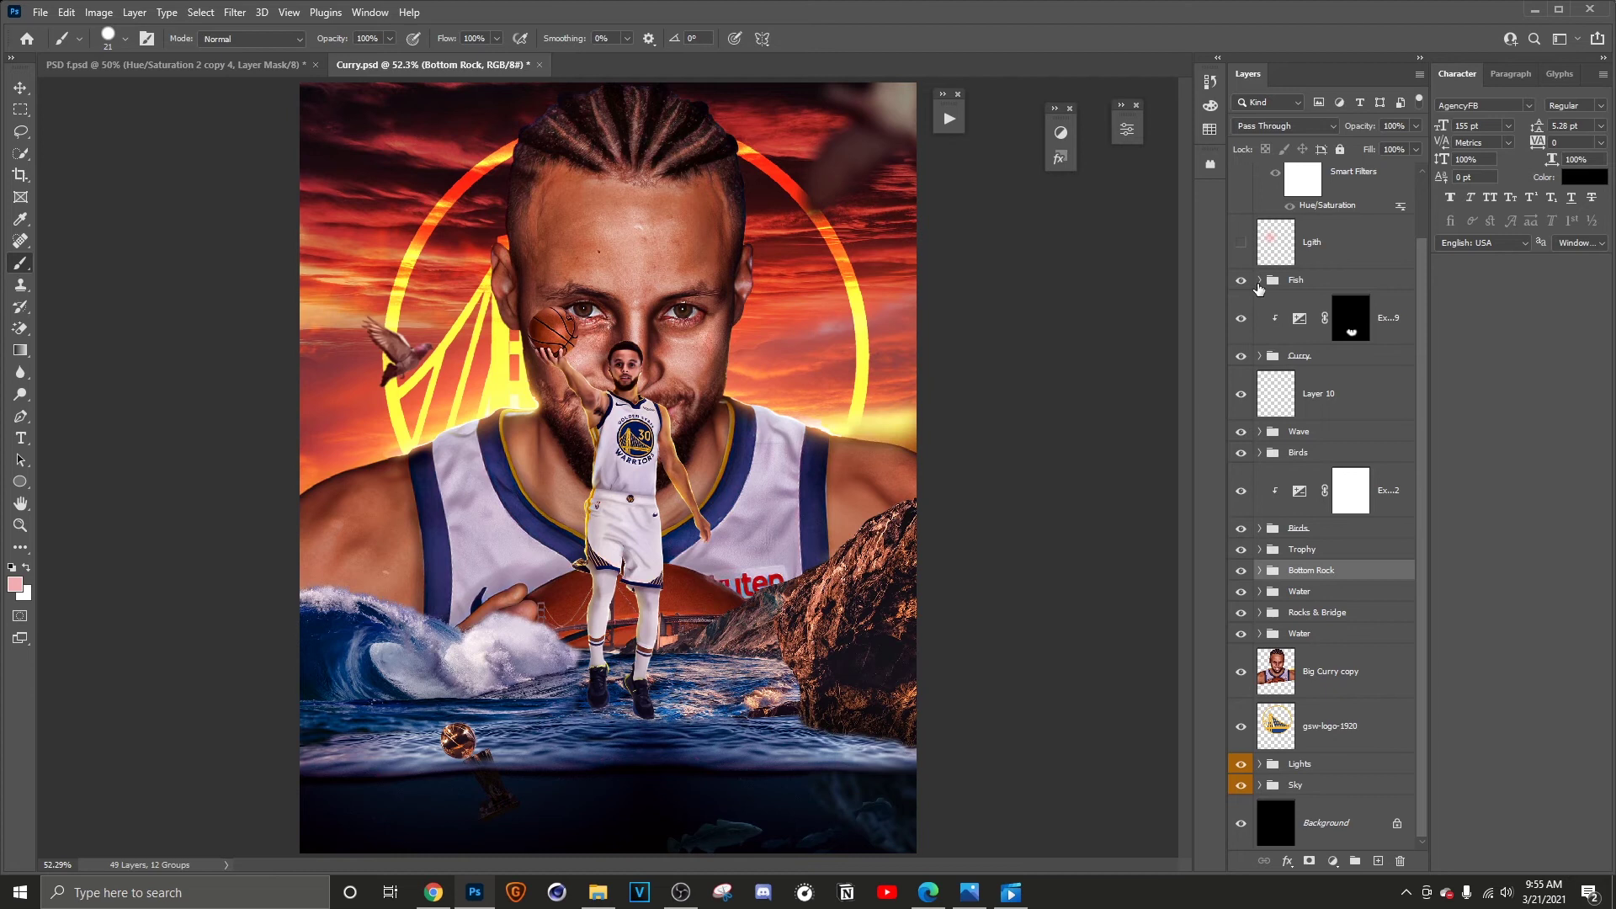
click(1258, 281)
click(1247, 323)
click(1241, 374)
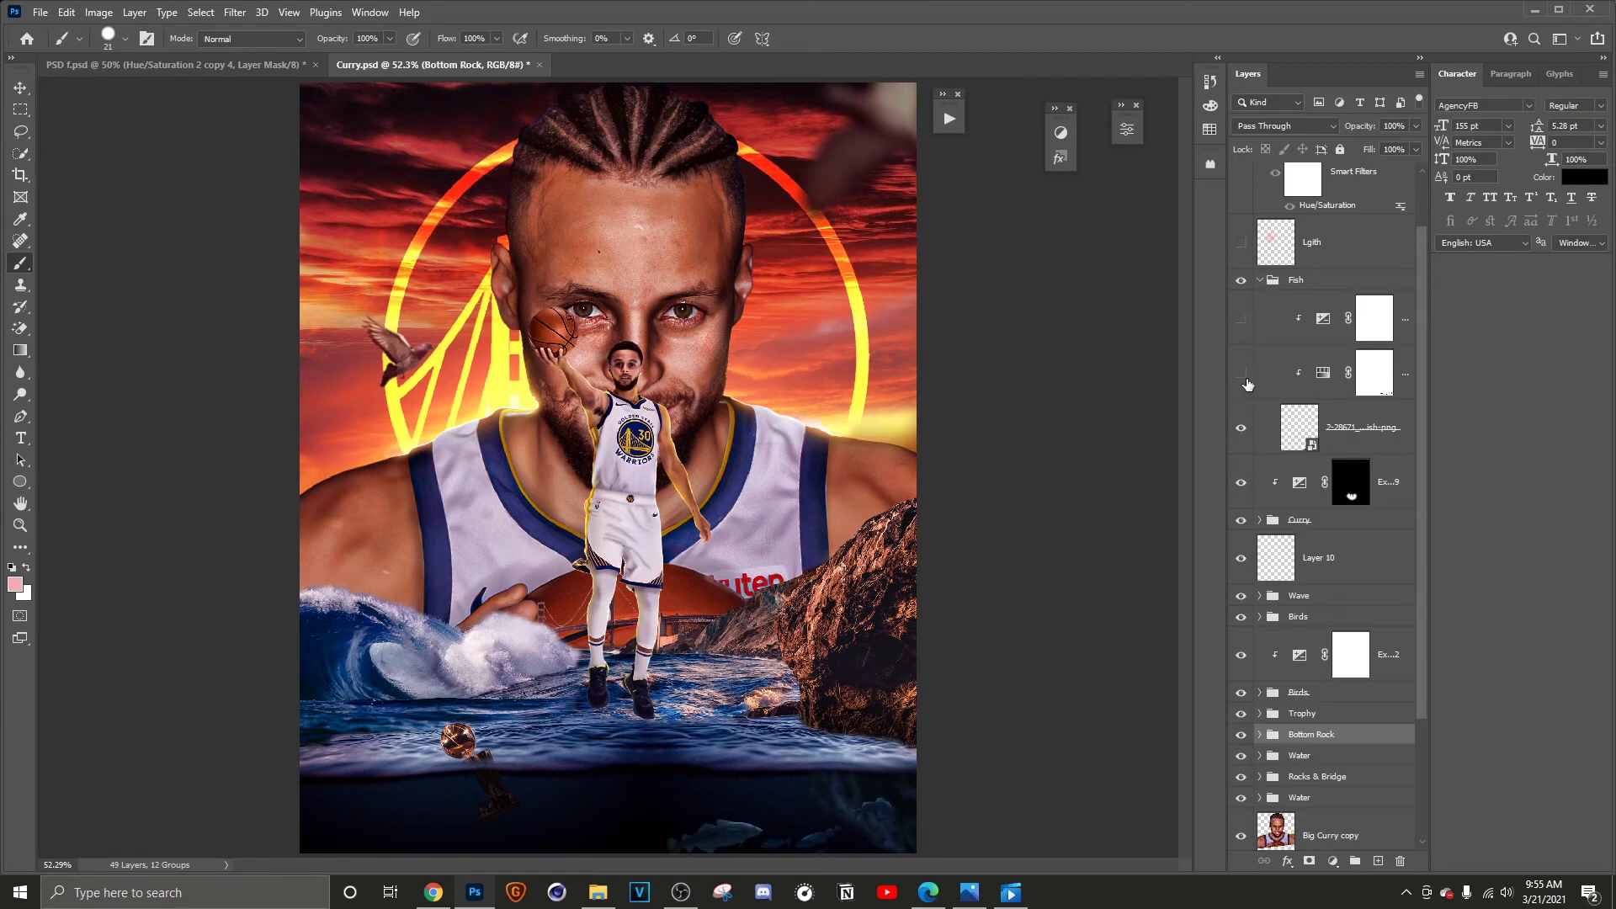
click(1240, 373)
double_click(1322, 375)
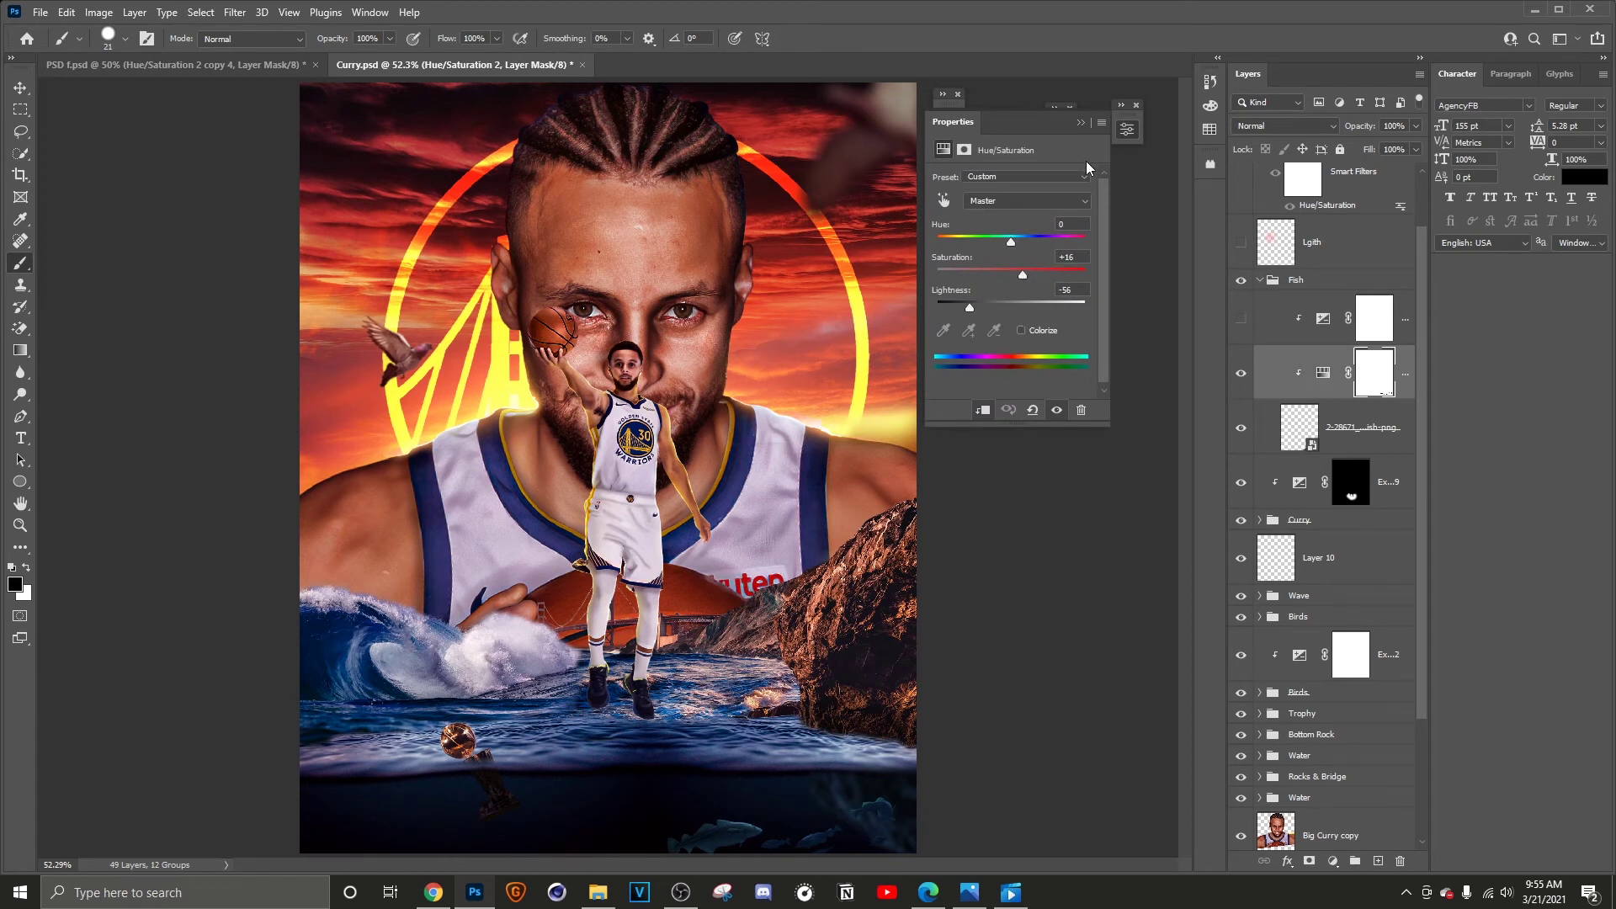
click(1081, 123)
click(1242, 319)
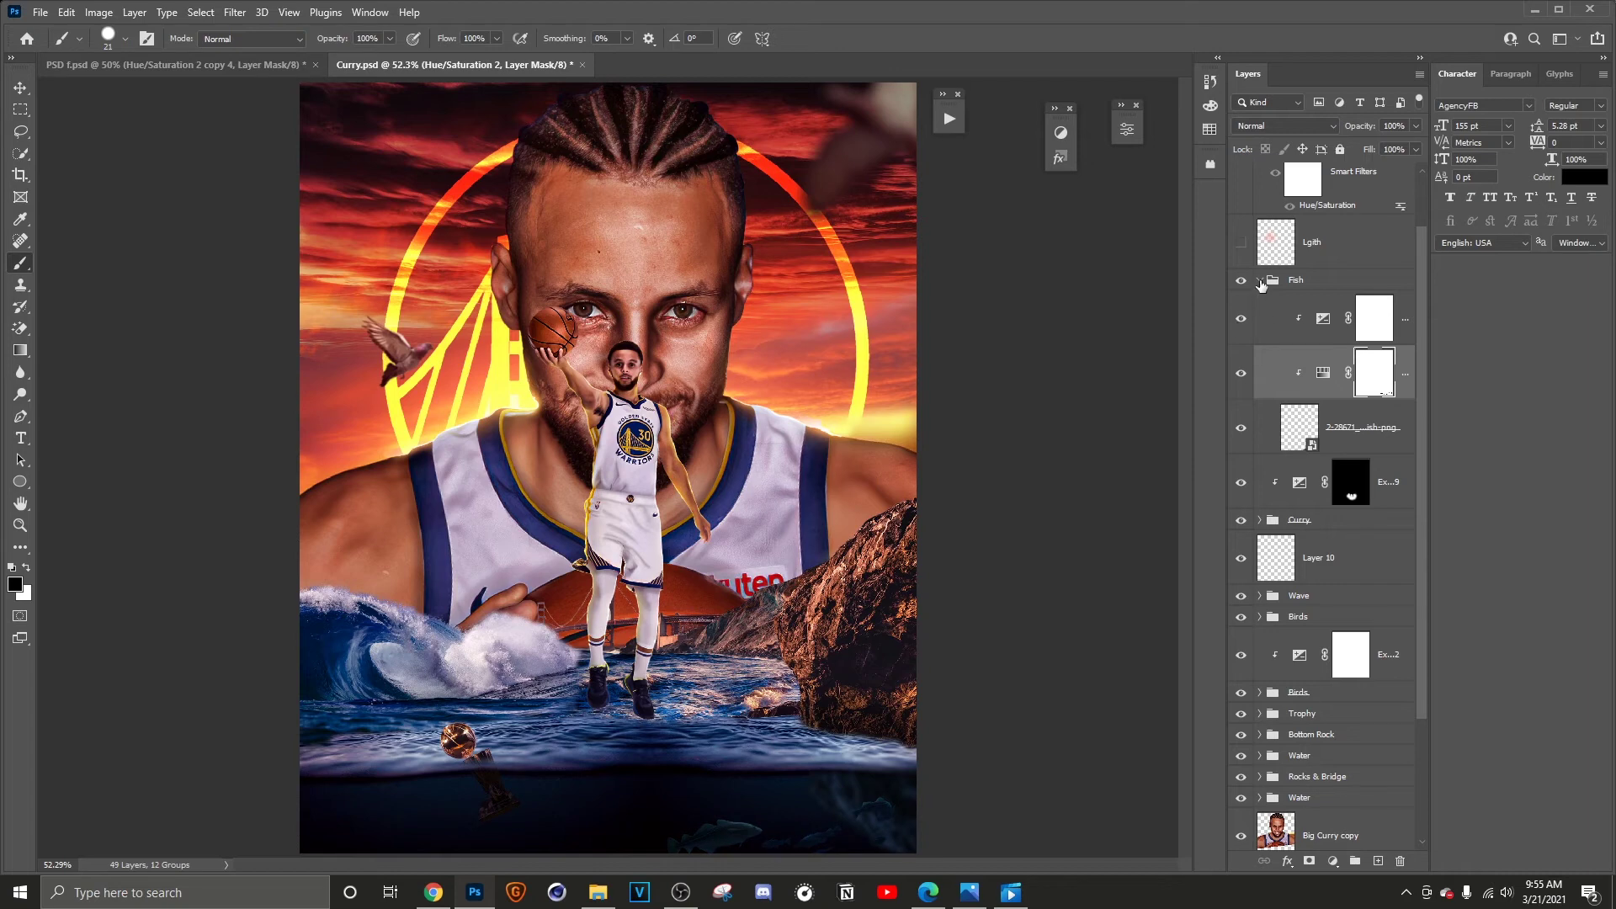
click(1260, 282)
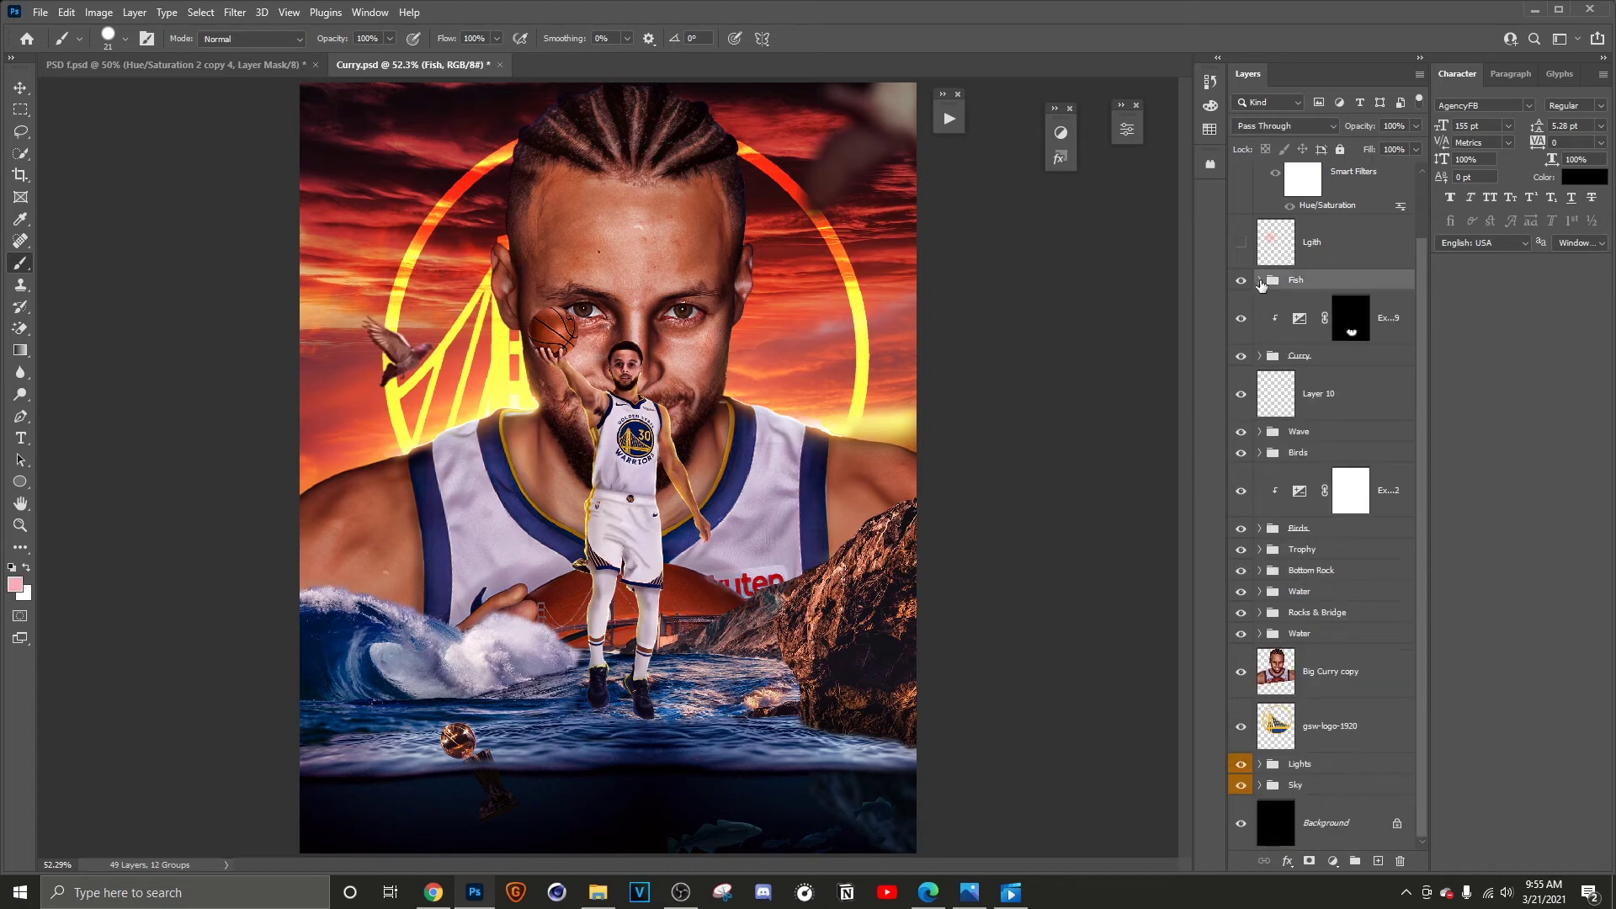
Step: Turn on the Lgith glow layer and the 79zvqj_large splash layer, zooming to check the feet
scroll(1307, 317, up, 2)
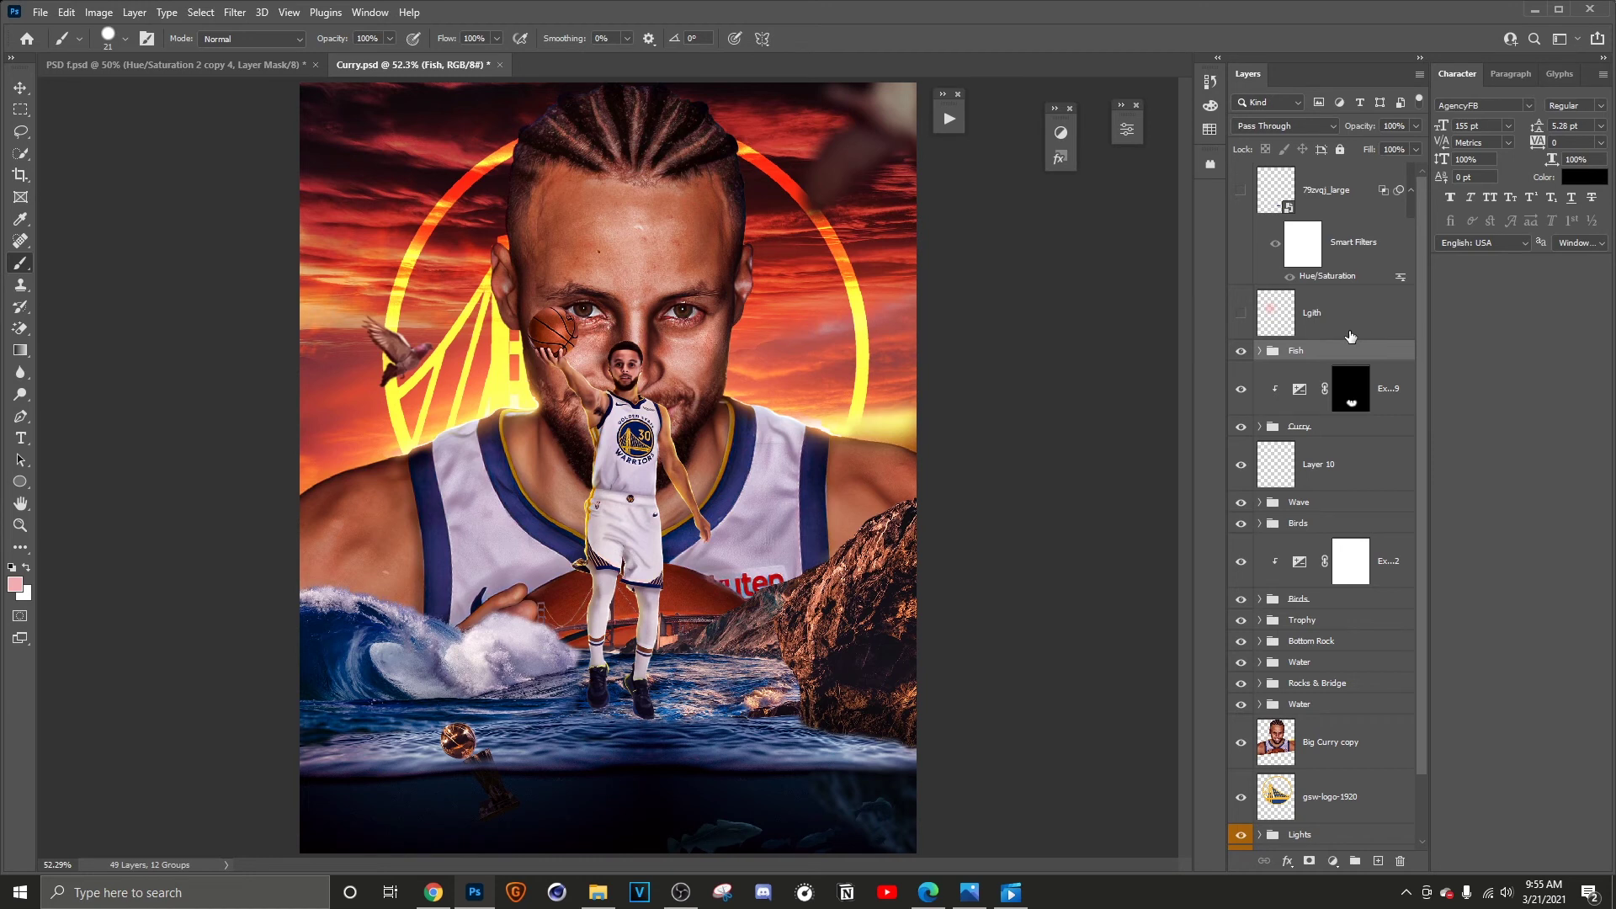
click(1238, 315)
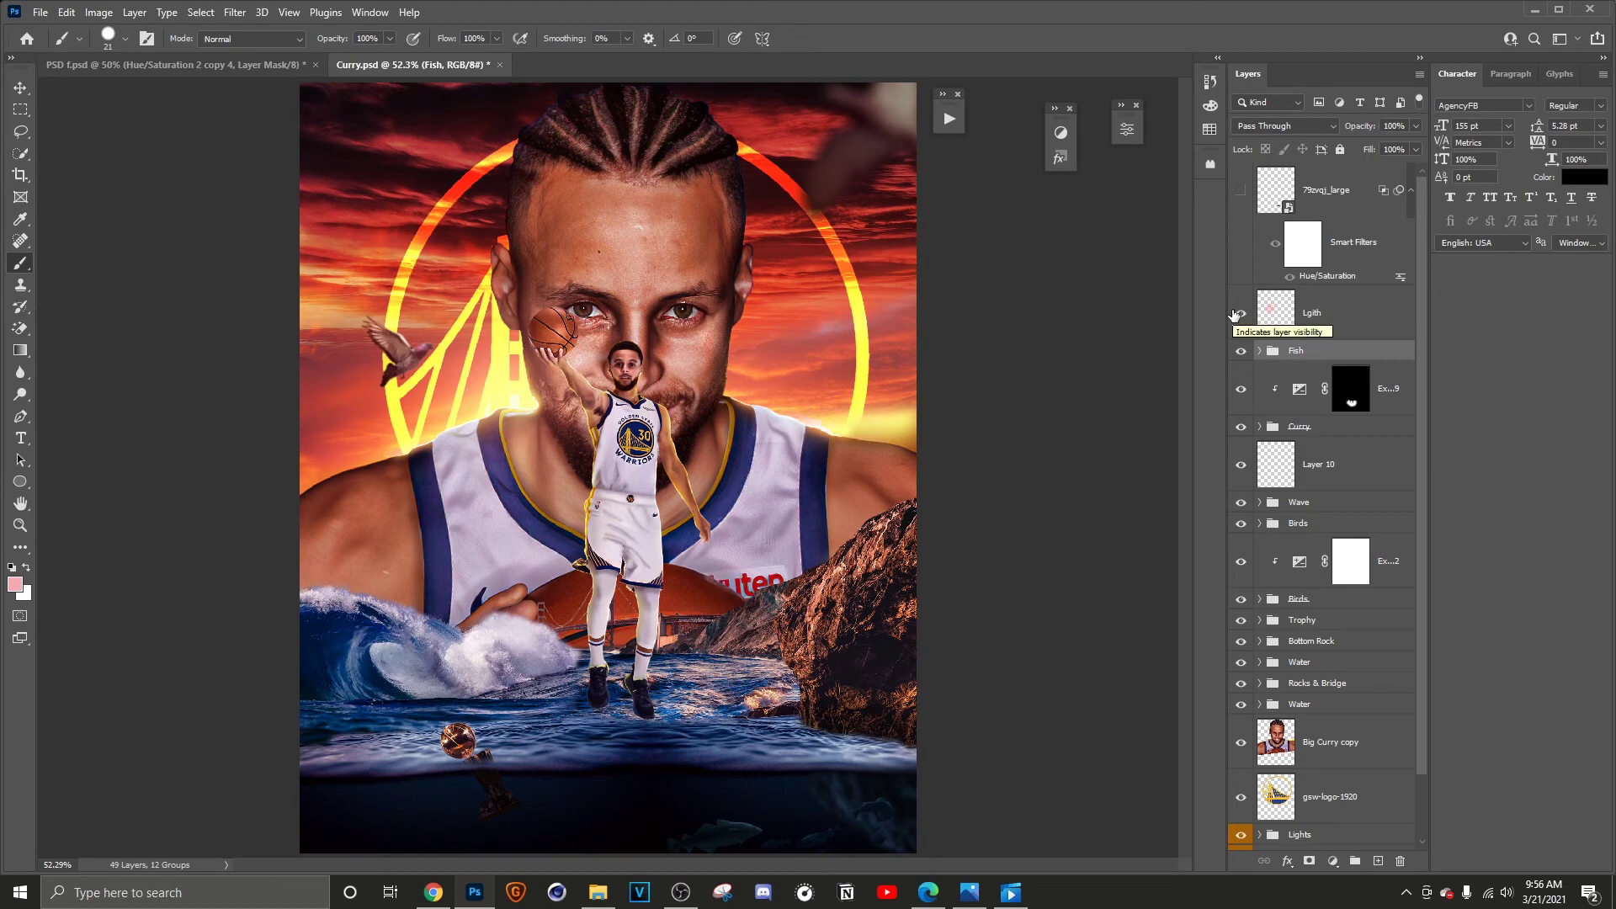
click(1240, 187)
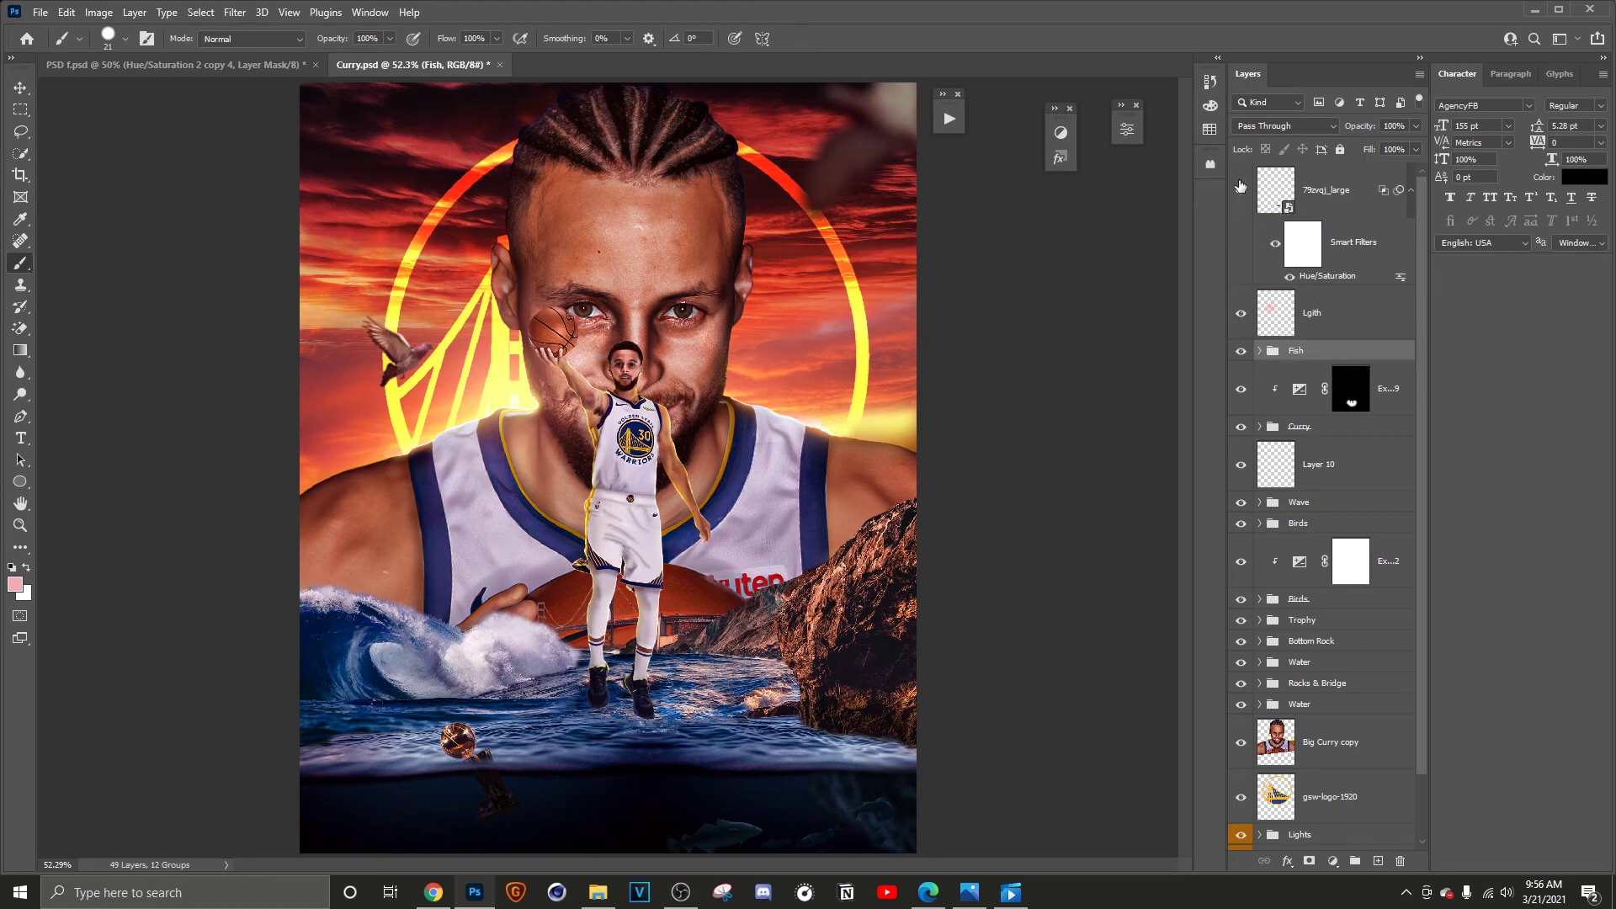
scroll(656, 747, up, 5)
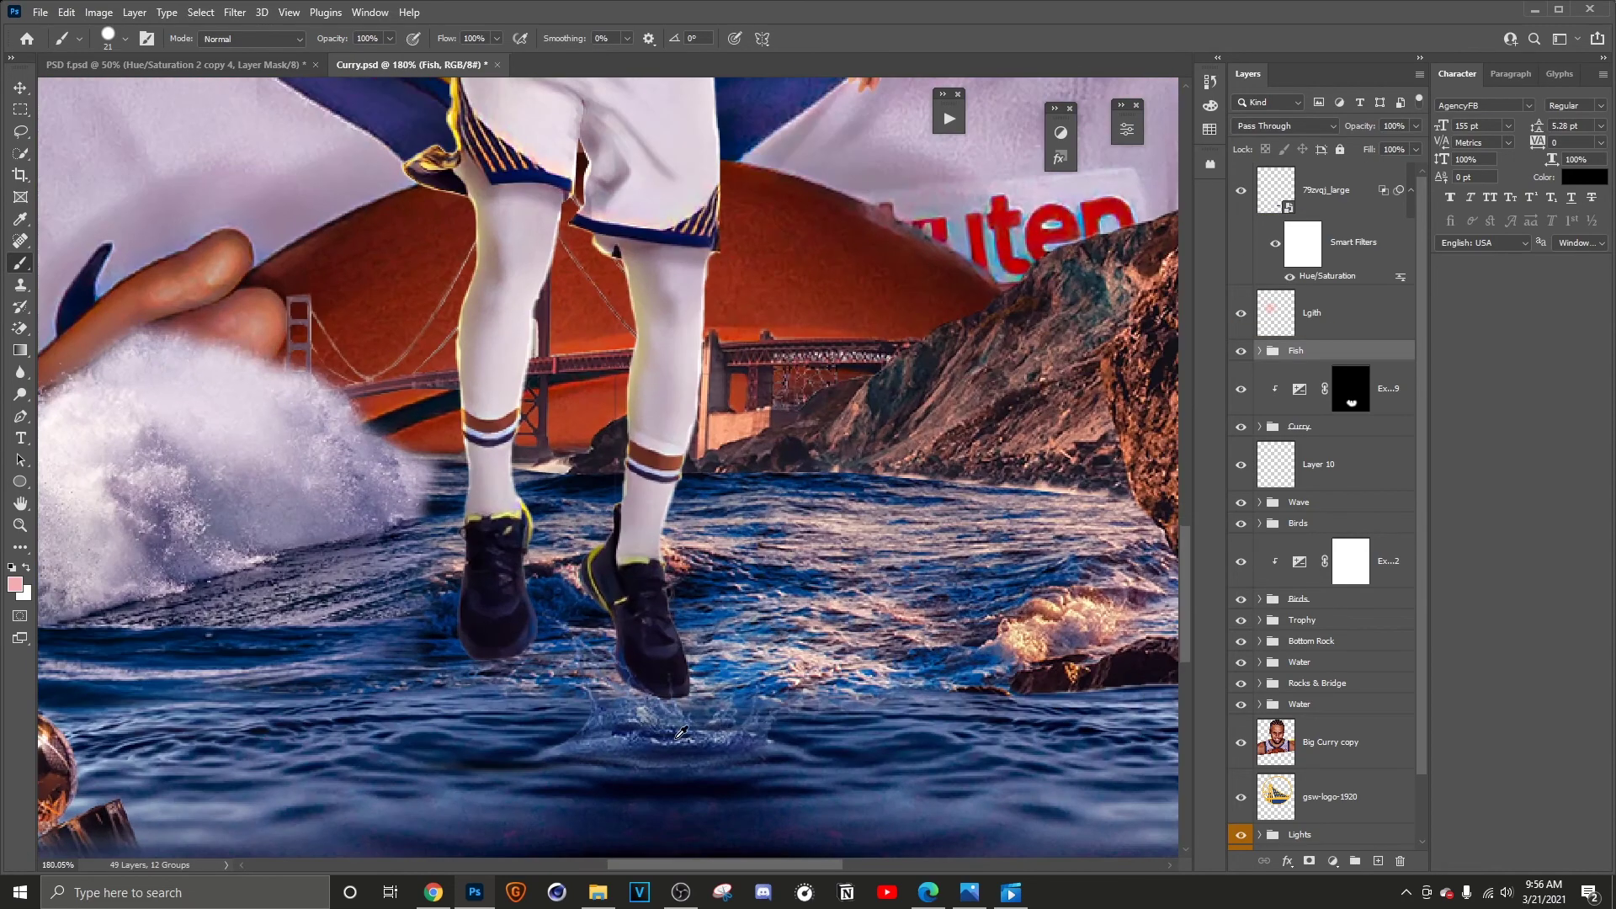
scroll(681, 732, down, 8)
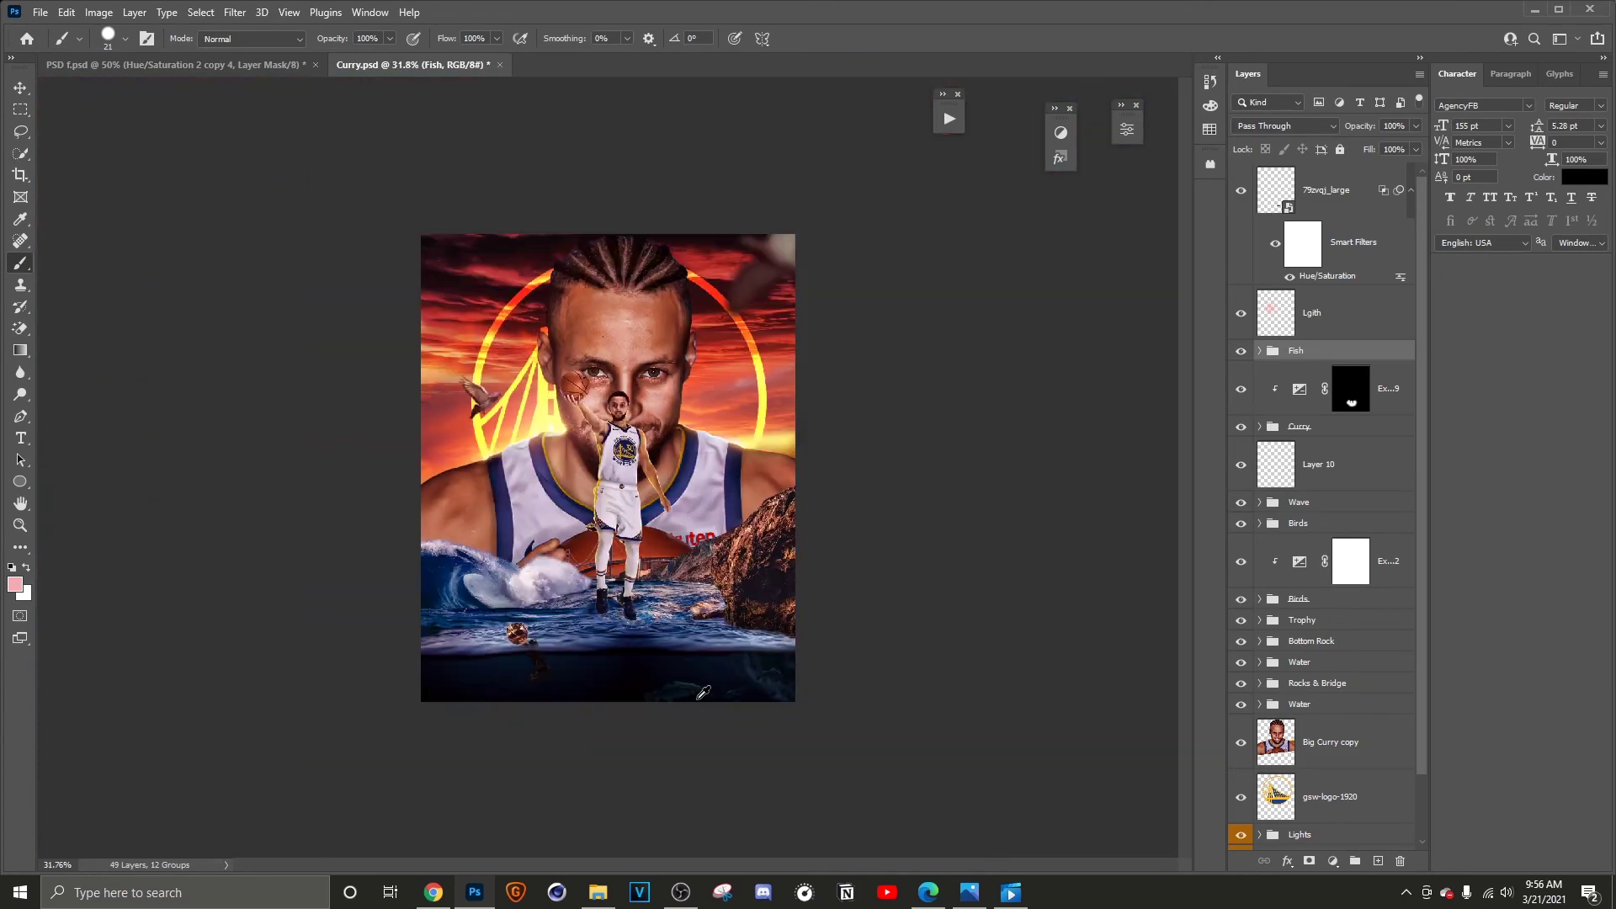
scroll(707, 692, up, 3)
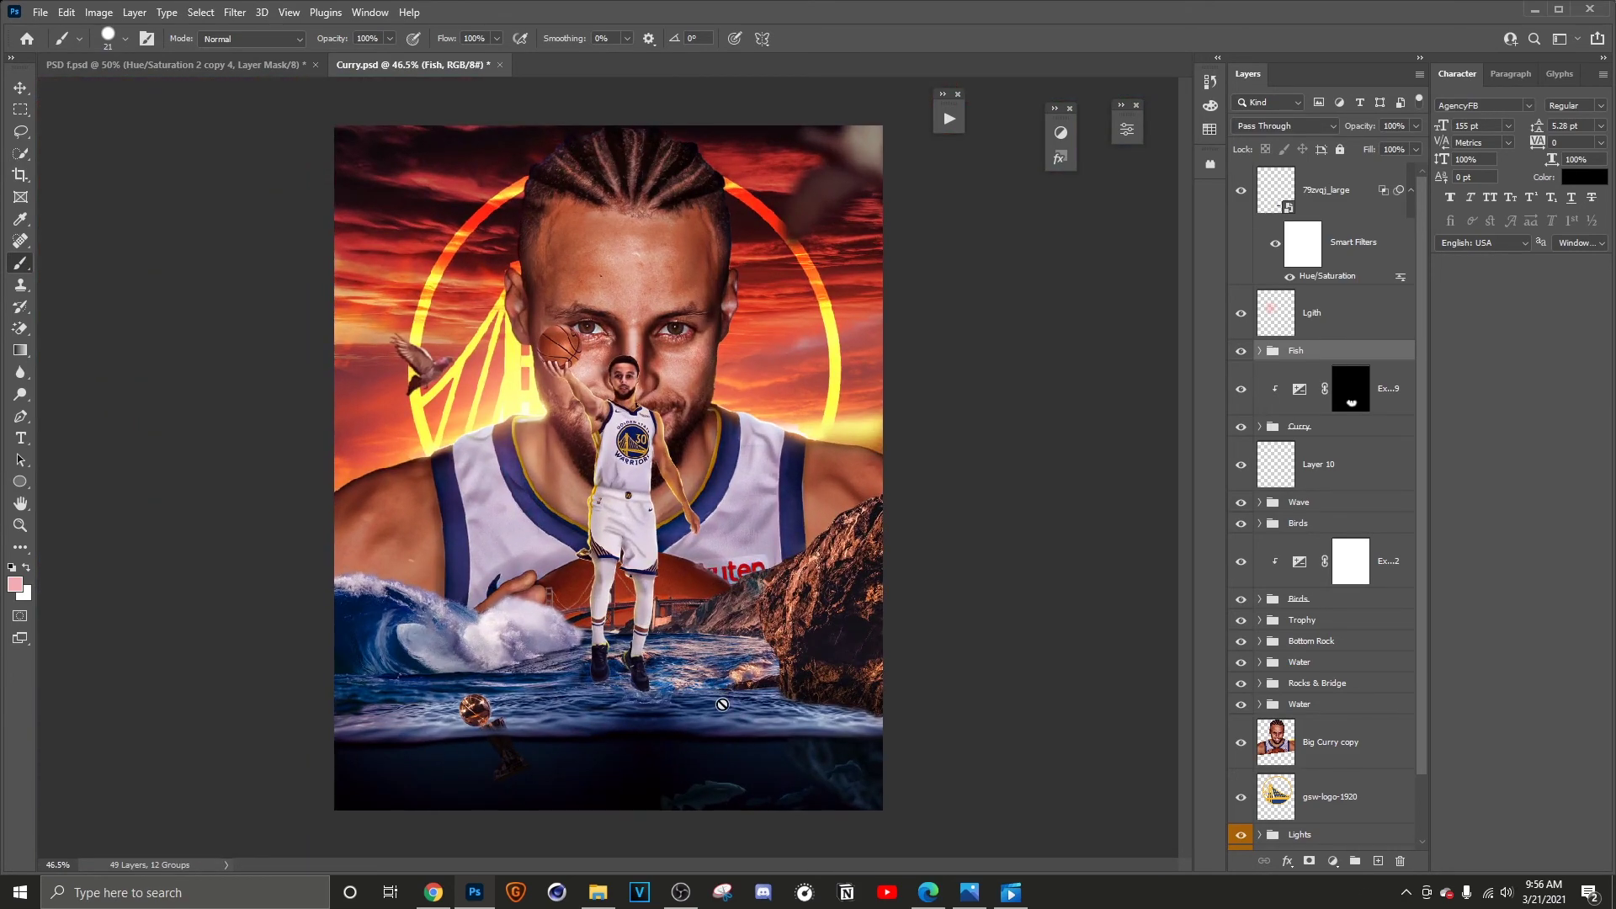